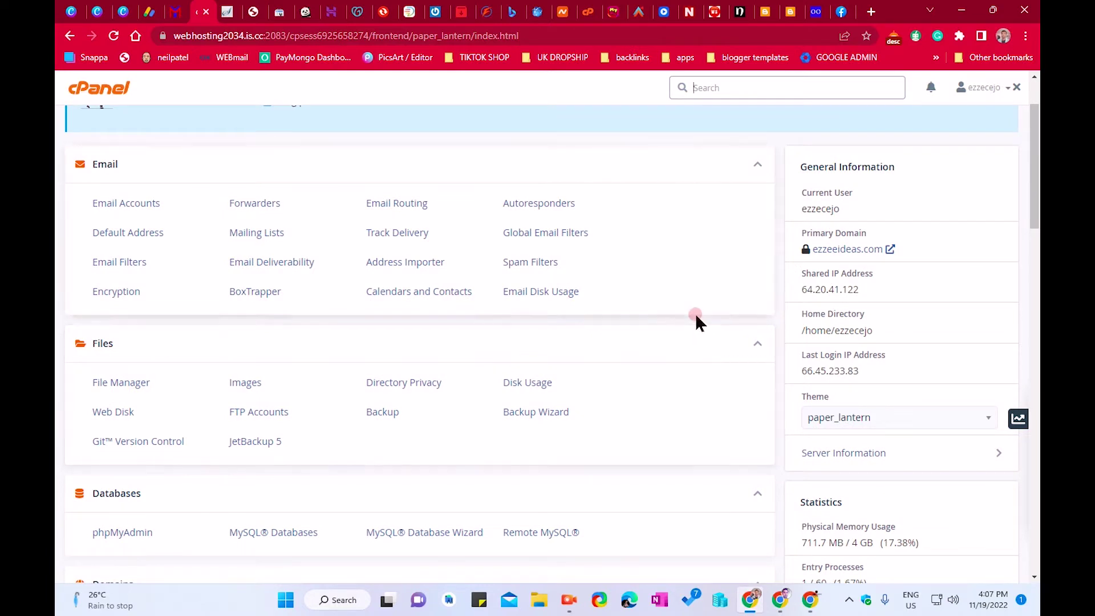
Open the Domains > Addon Domains page
scroll(691, 321, "down", 4)
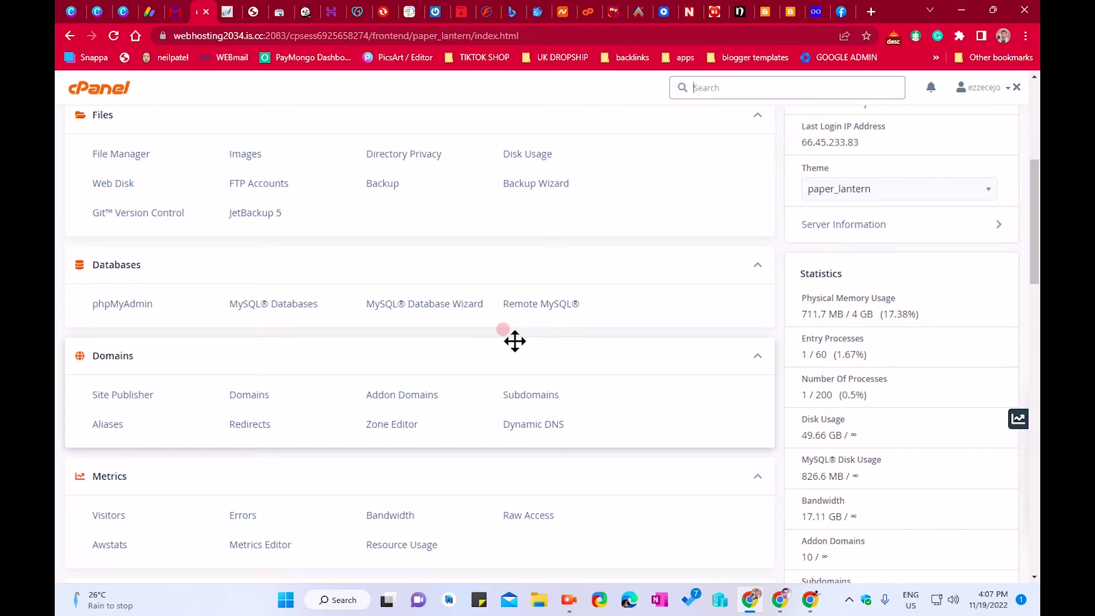
scroll(515, 341, "down", 2)
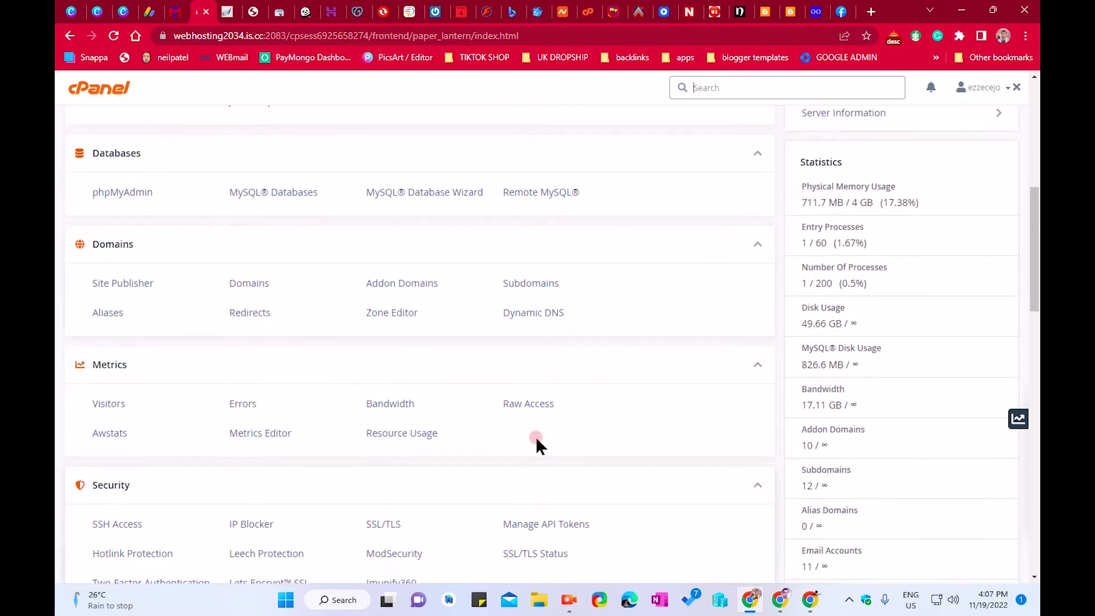
scroll(536, 443, "up", 4)
scroll(308, 206, "down", 3)
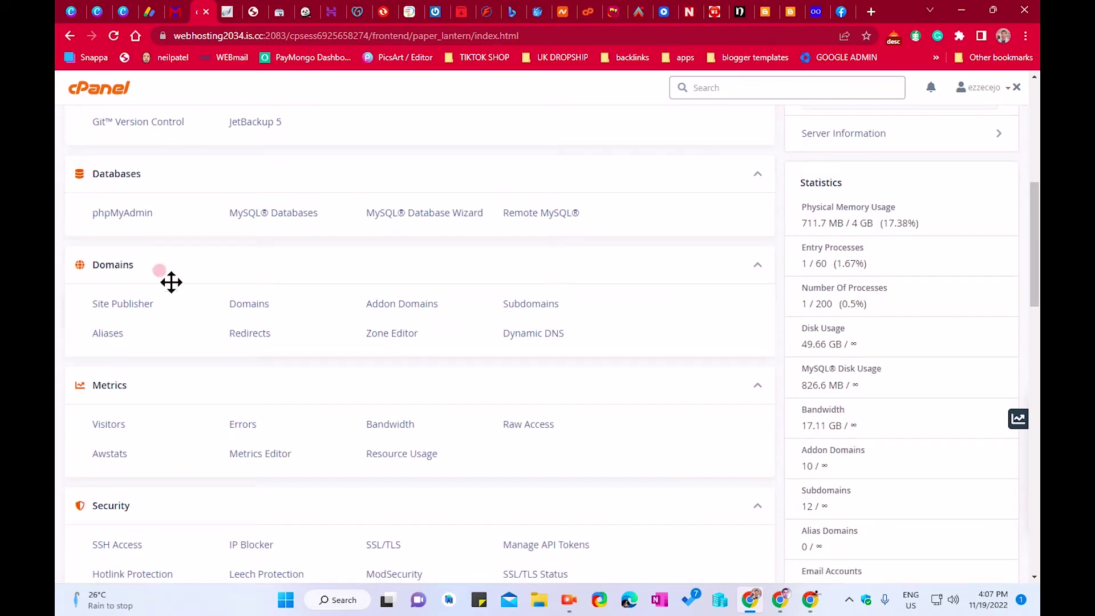
scroll(601, 359, "up", 5)
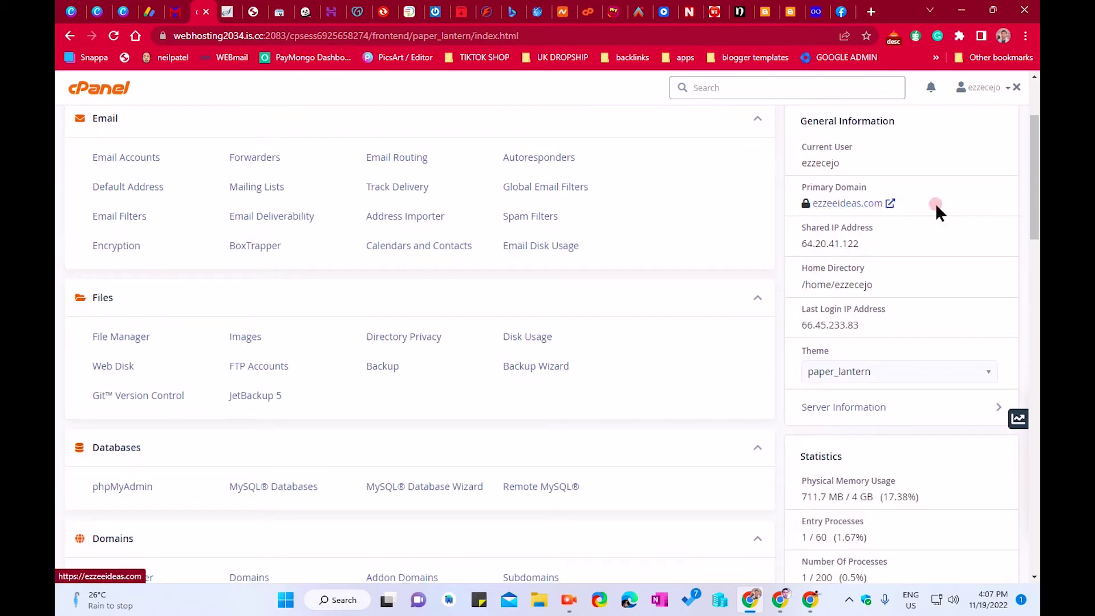
scroll(883, 217, "down", 4)
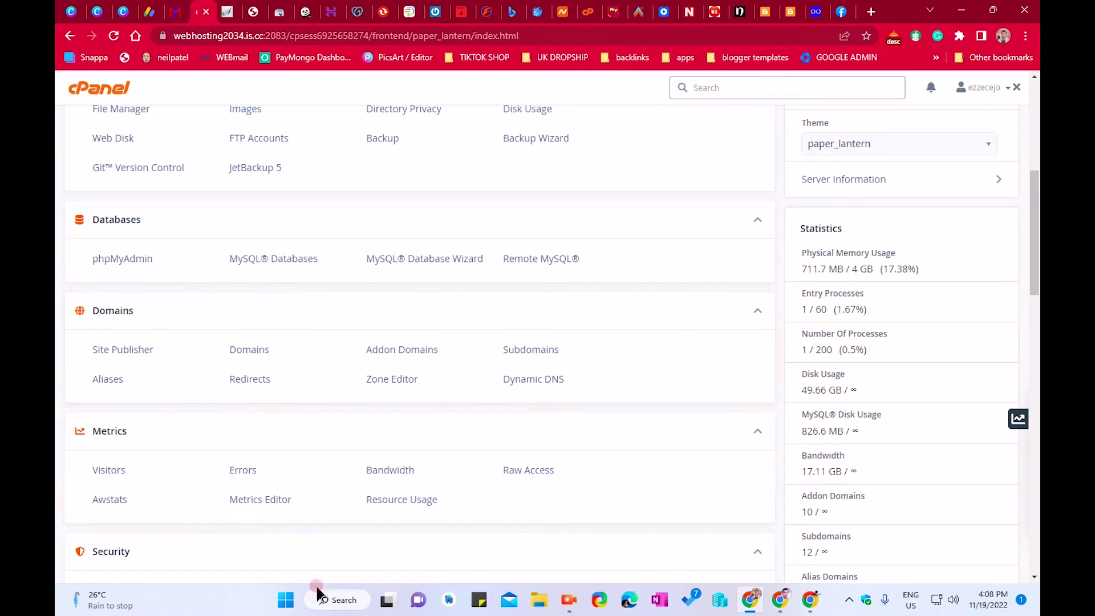
left_click(420, 350)
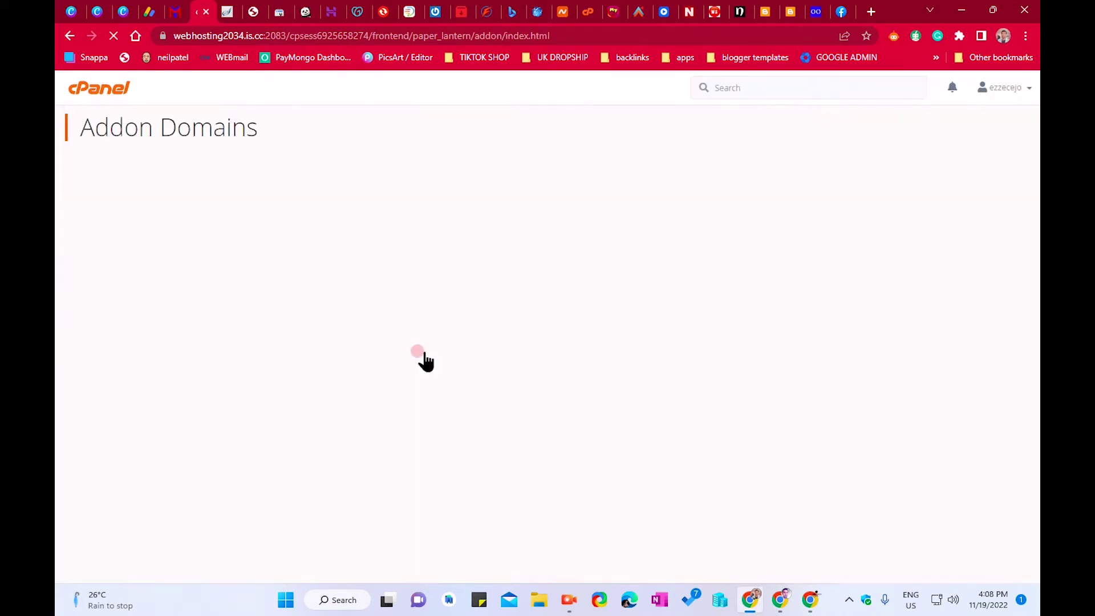
scroll(399, 337, "down", 3)
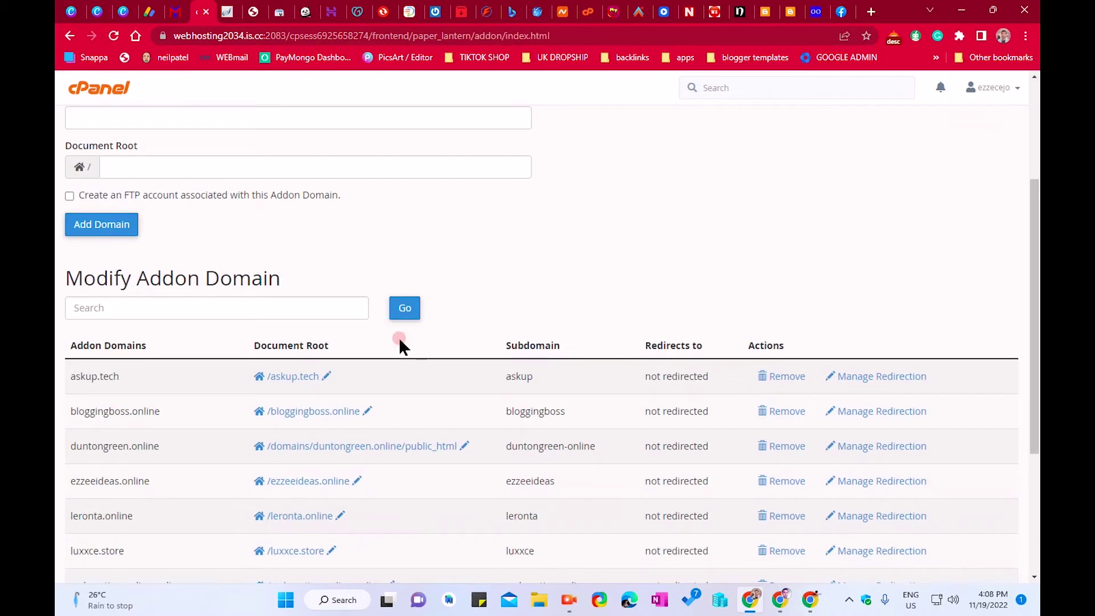
scroll(220, 220, "up", 2)
scroll(201, 268, "down", 1)
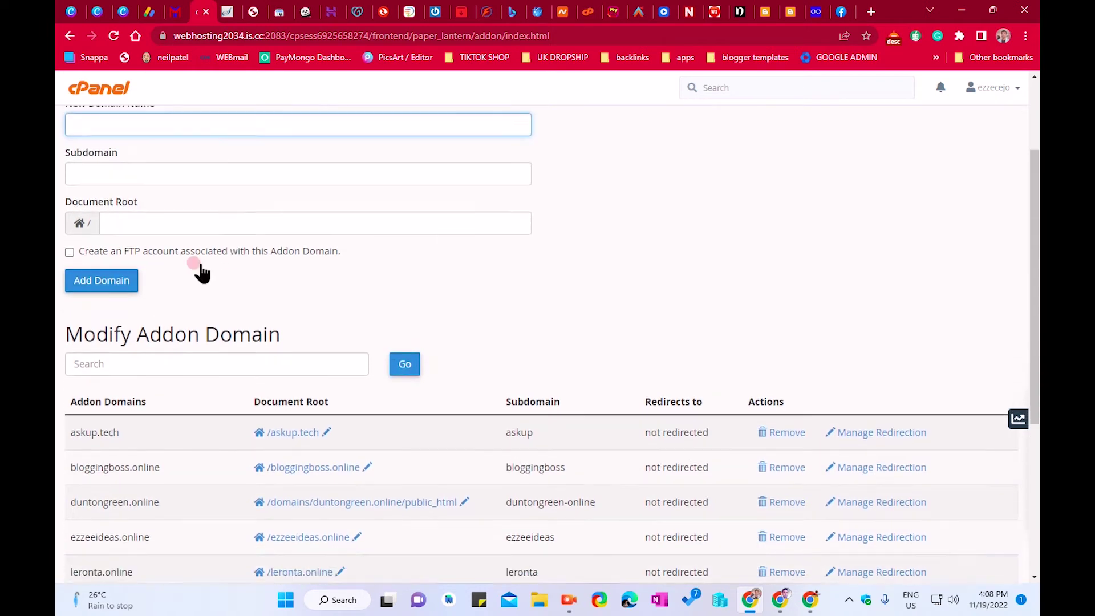
Copy askup.tech from the addon domains table into the New Domain Name field
left_click_drag(142, 426, 87, 432)
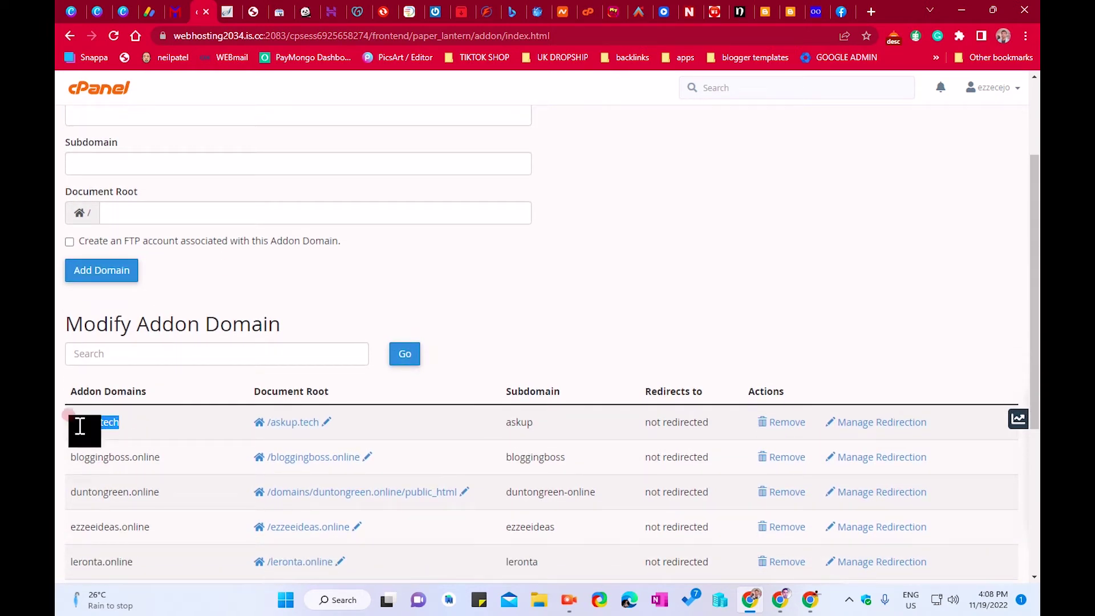
right_click(84, 428)
left_click(118, 302)
scroll(223, 306, "up", 2)
right_click(195, 253)
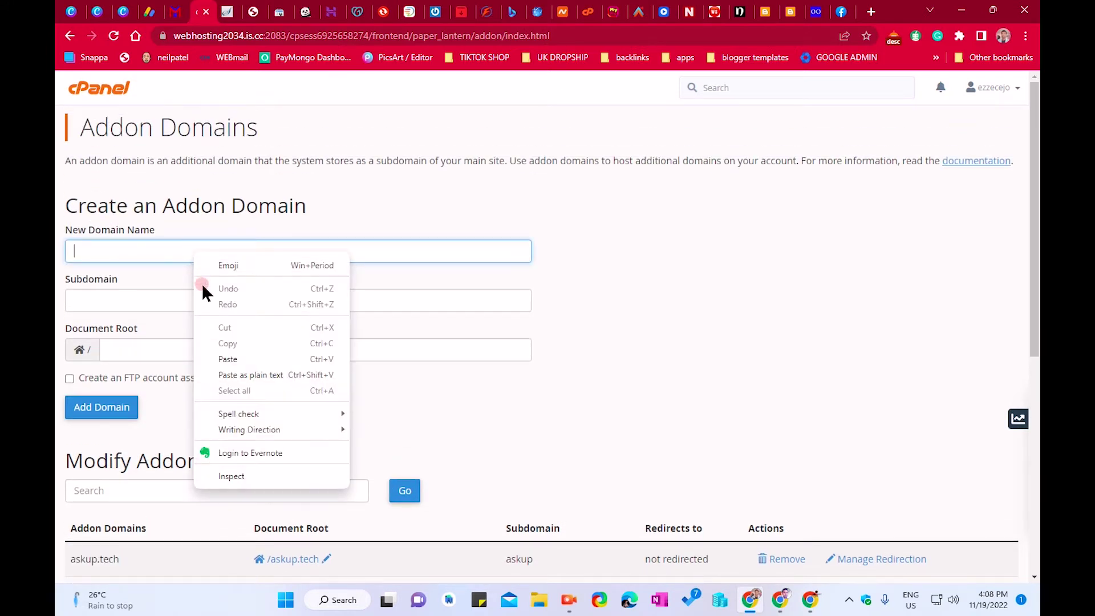
left_click(215, 357)
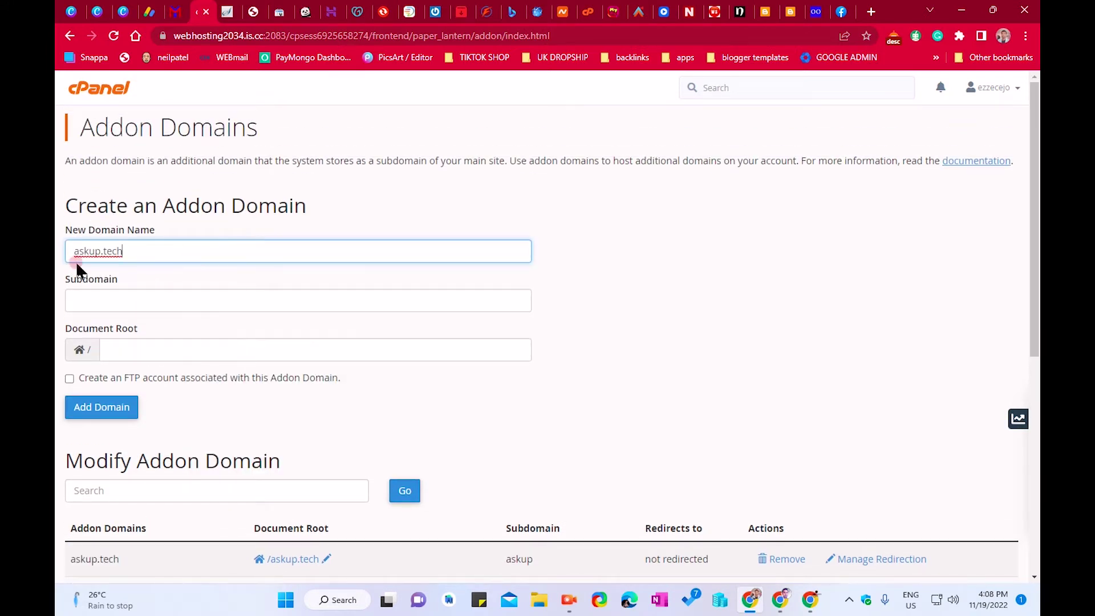
left_click(189, 256)
Review the ten existing addon domains, from askup.tech to zeelancing.online
scroll(191, 260, "down", 2)
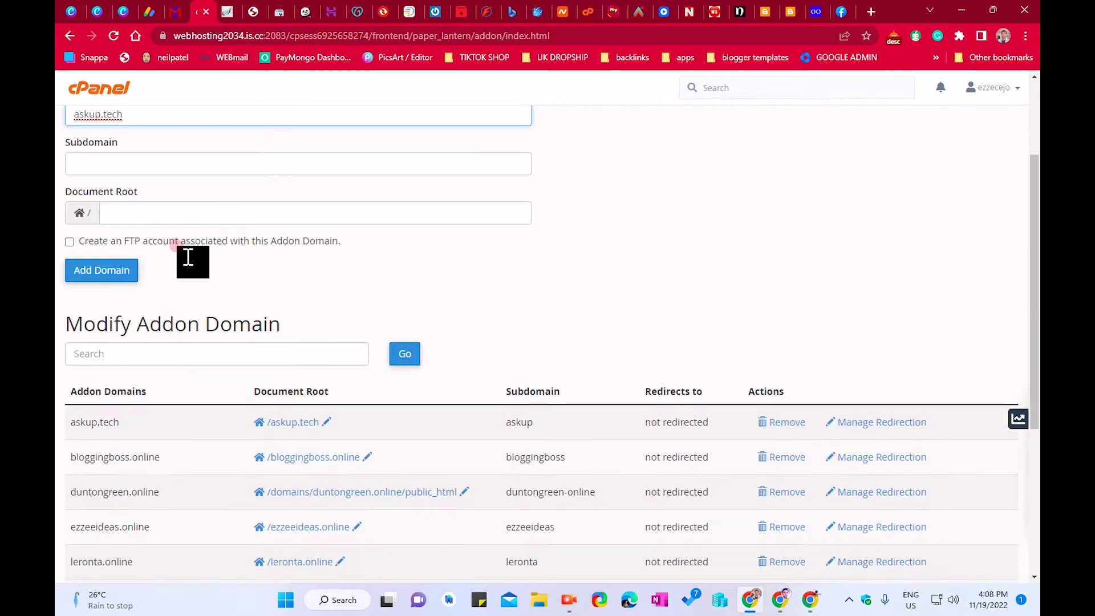
scroll(191, 260, "up", 2)
scroll(204, 258, "down", 3)
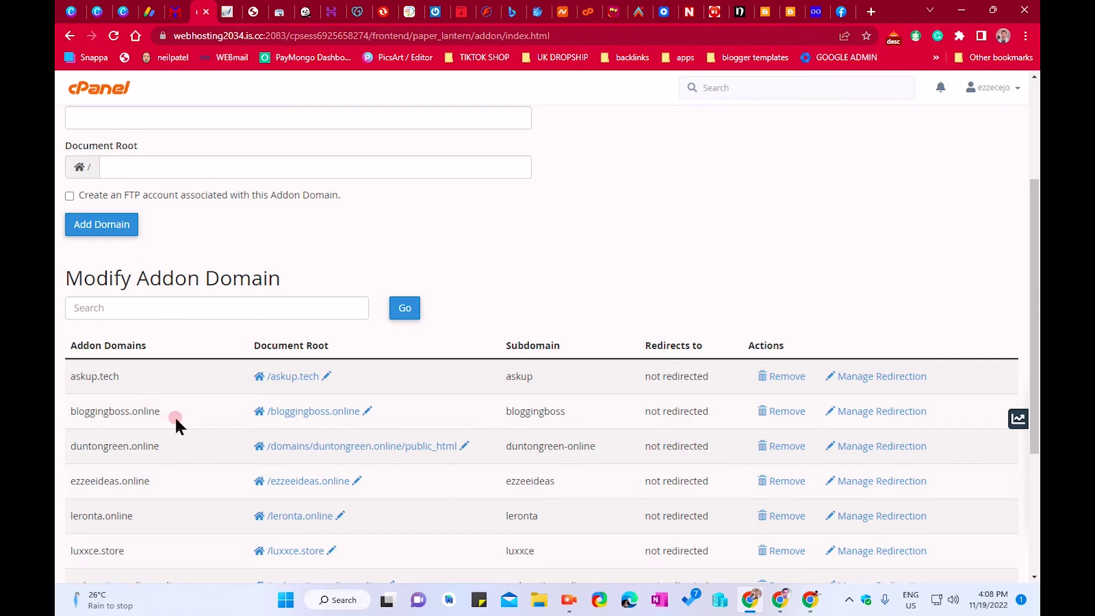
scroll(176, 418, "down", 3)
scroll(209, 460, "down", 1)
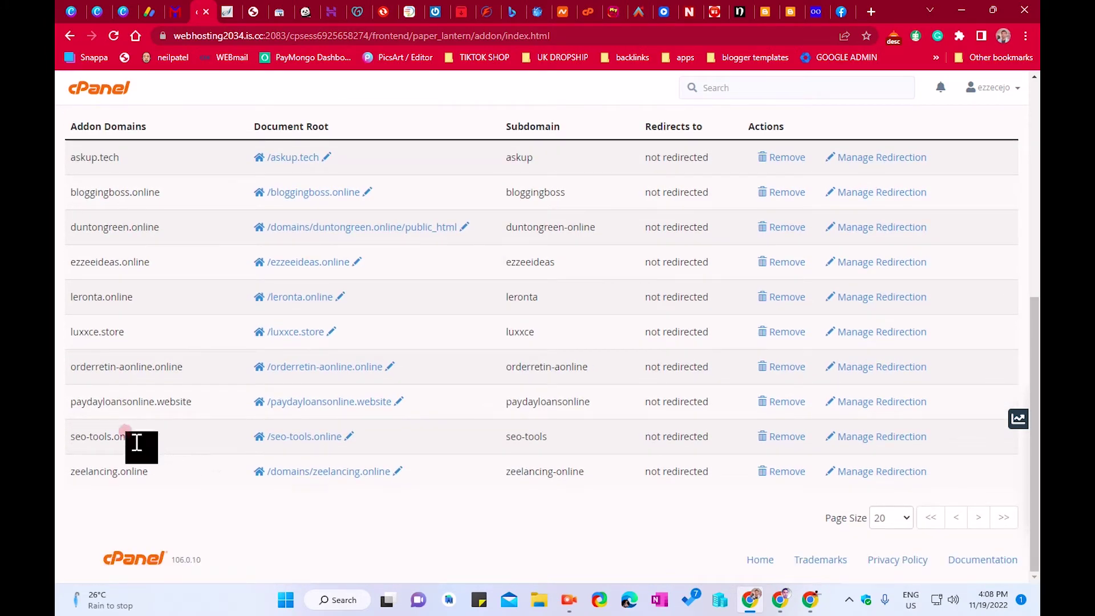
scroll(161, 450, "up", 1)
scroll(159, 442, "down", 1)
left_click_drag(140, 477, 56, 482)
left_click(153, 485)
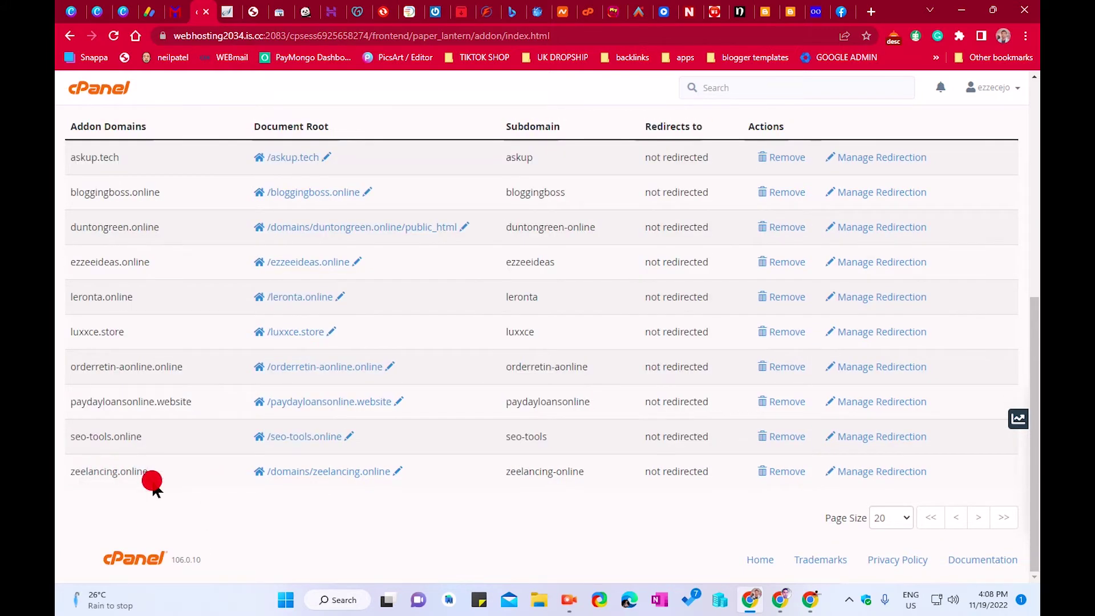
Add askup.tech with subdomain askup and document root askup.tech, then check the table
scroll(111, 484, "up", 6)
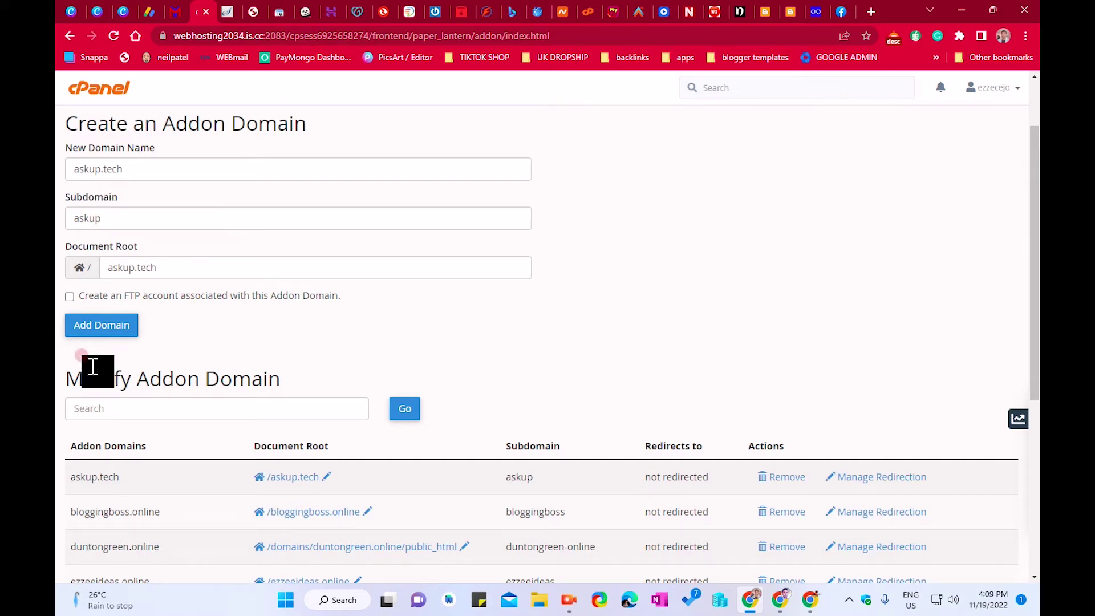
left_click(108, 330)
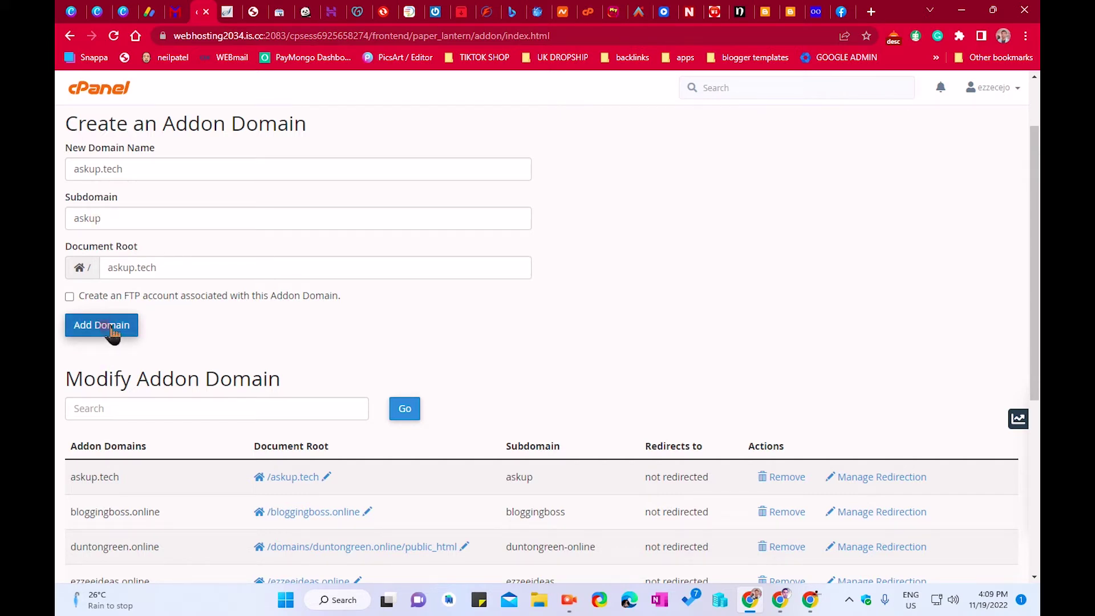
scroll(181, 337, "down", 2)
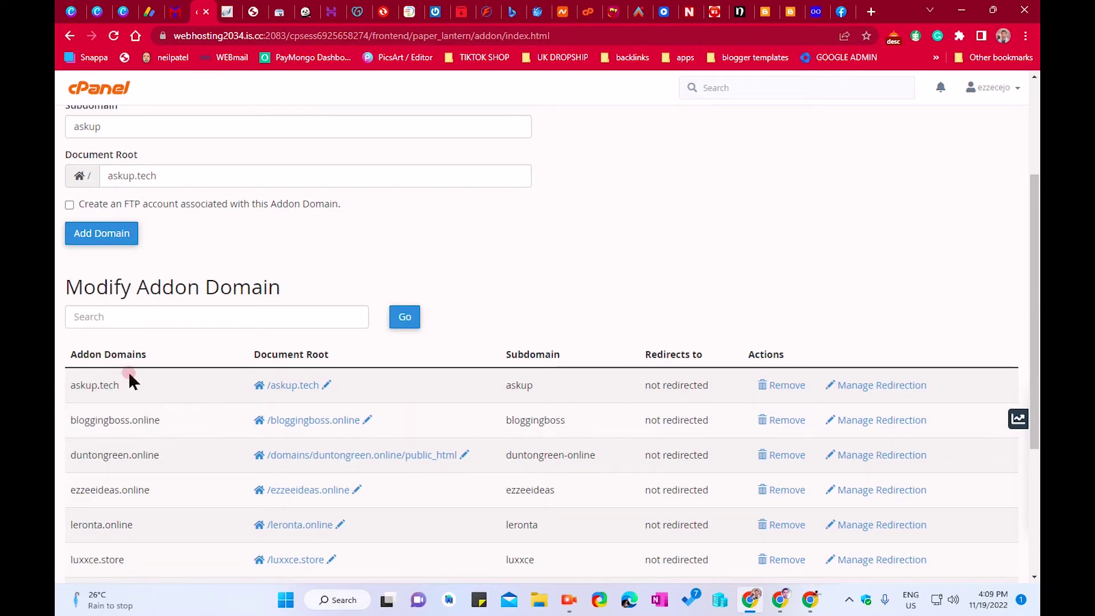
scroll(135, 379, "up", 3)
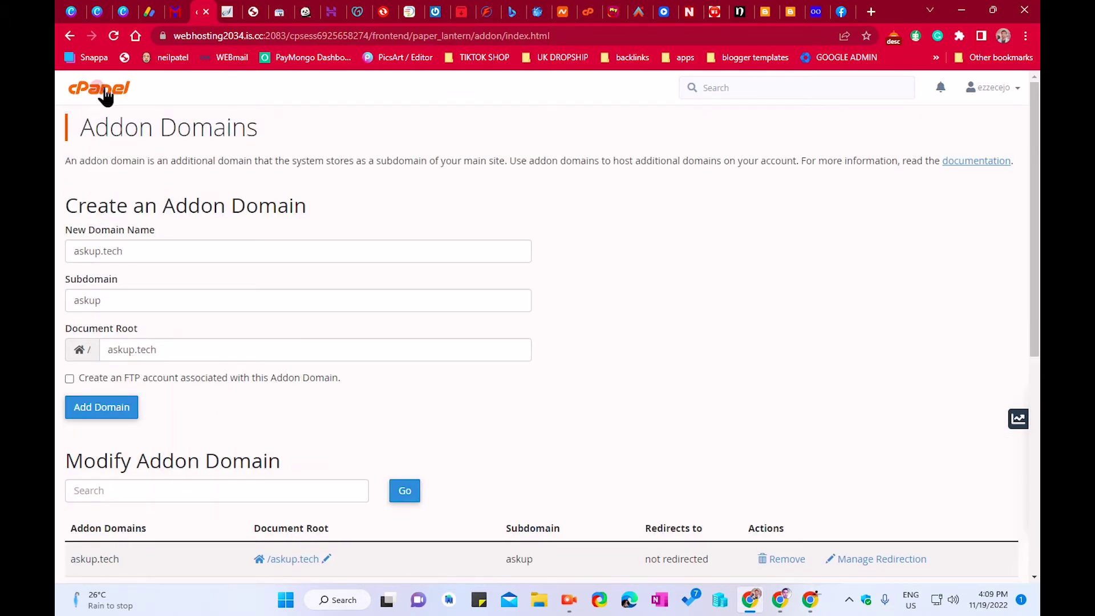
Return to the cPanel home page and open Email > Email Accounts
left_click(105, 89)
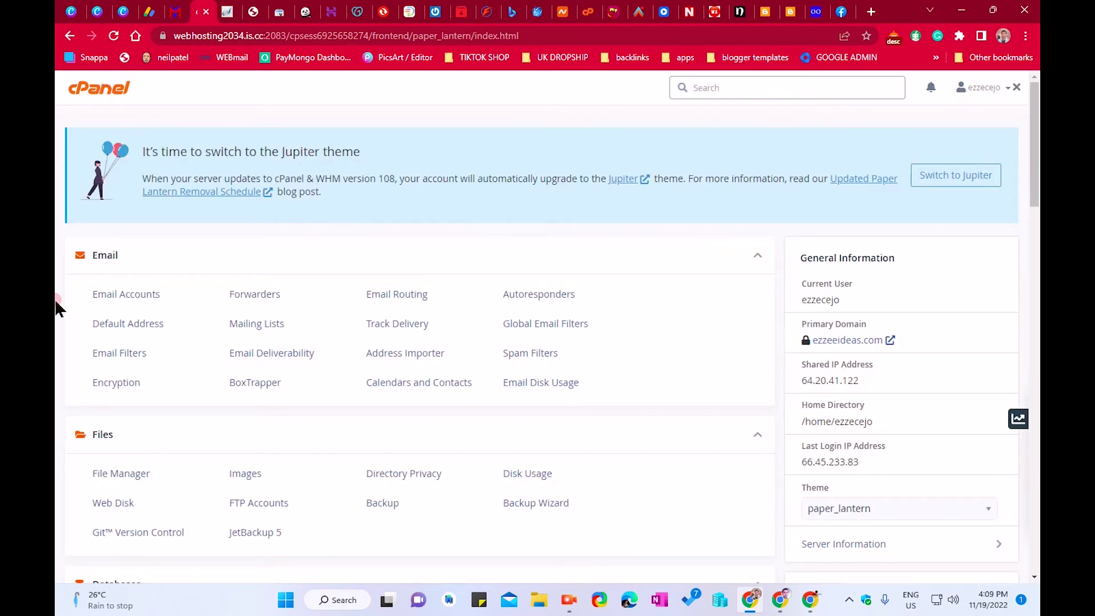
left_click(111, 307)
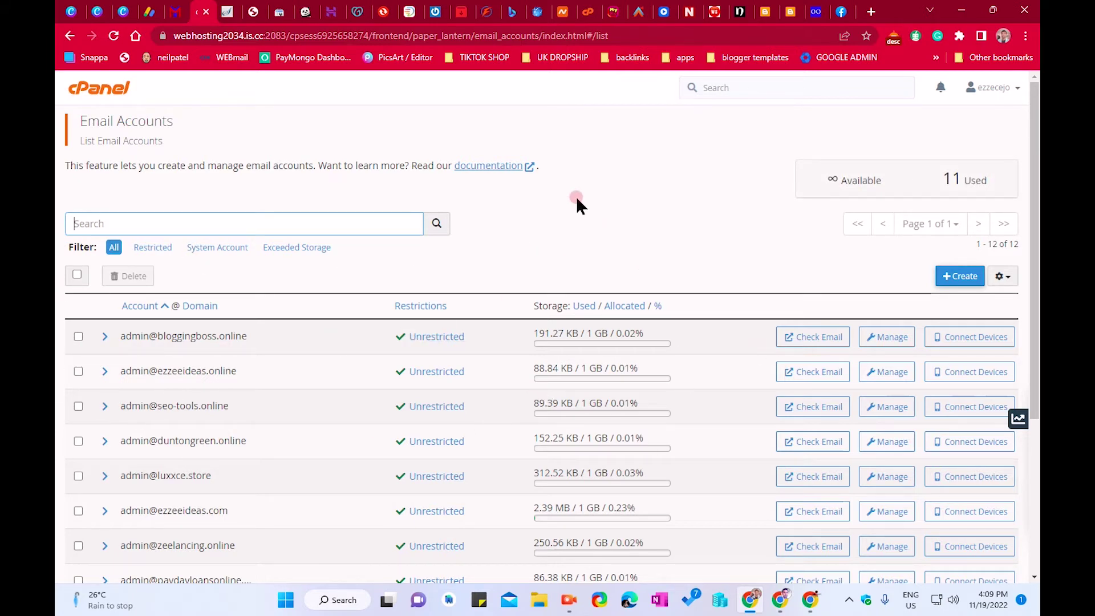
Start a new email account with askup.tech selected as its domain
left_click(710, 149)
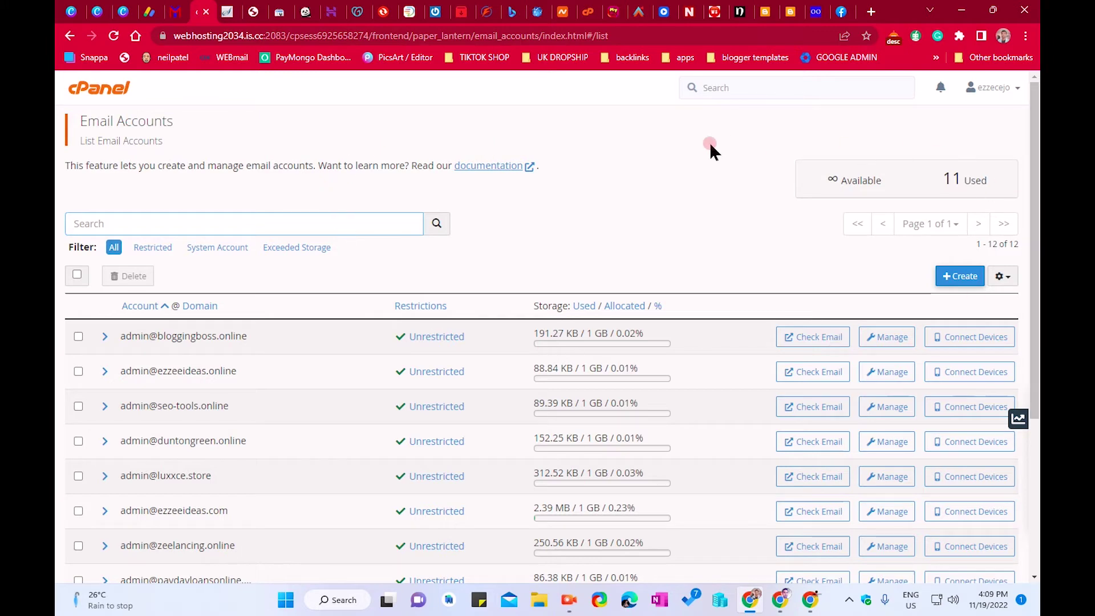
left_click(959, 279)
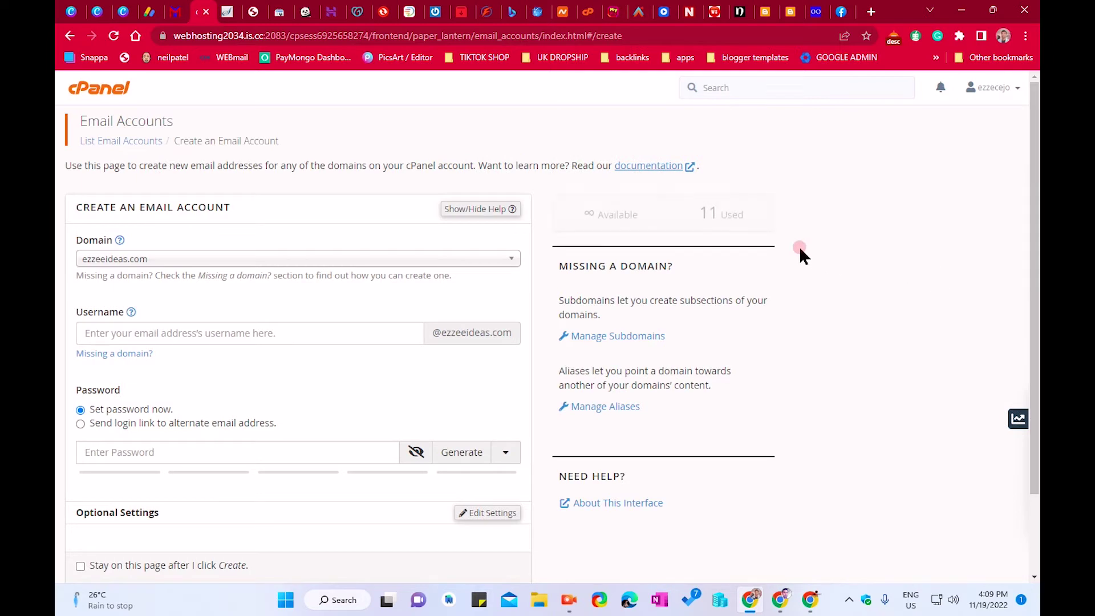
left_click(251, 260)
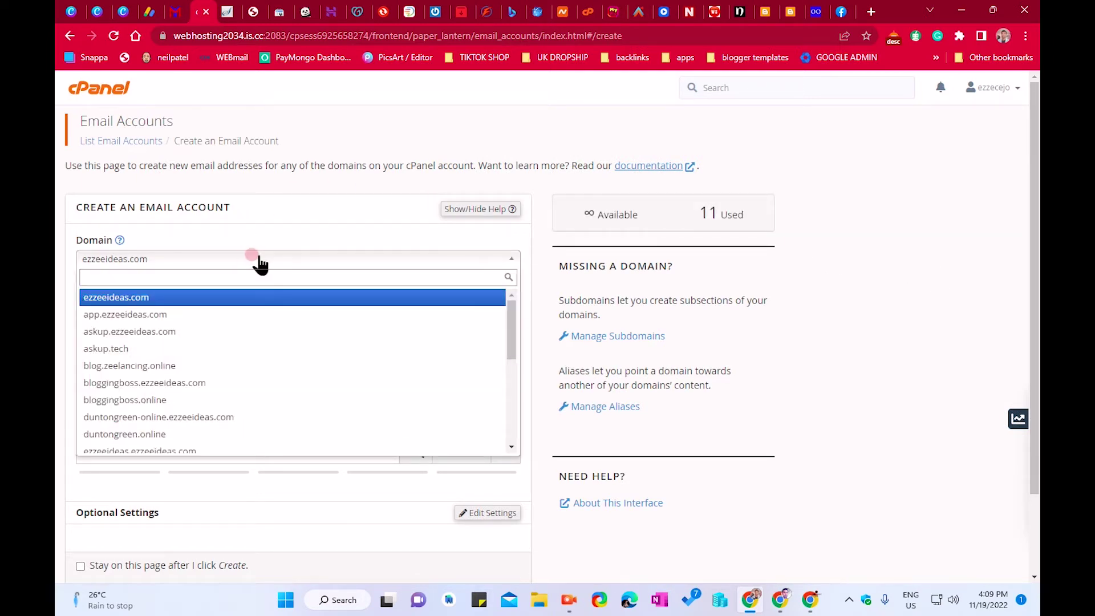
left_click(245, 351)
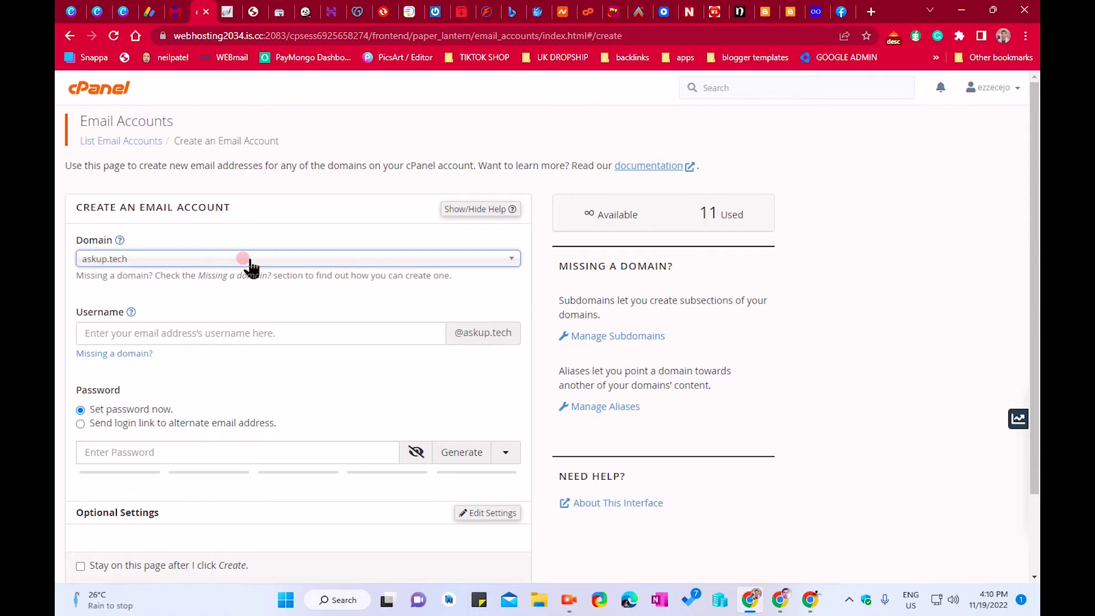
left_click(255, 334)
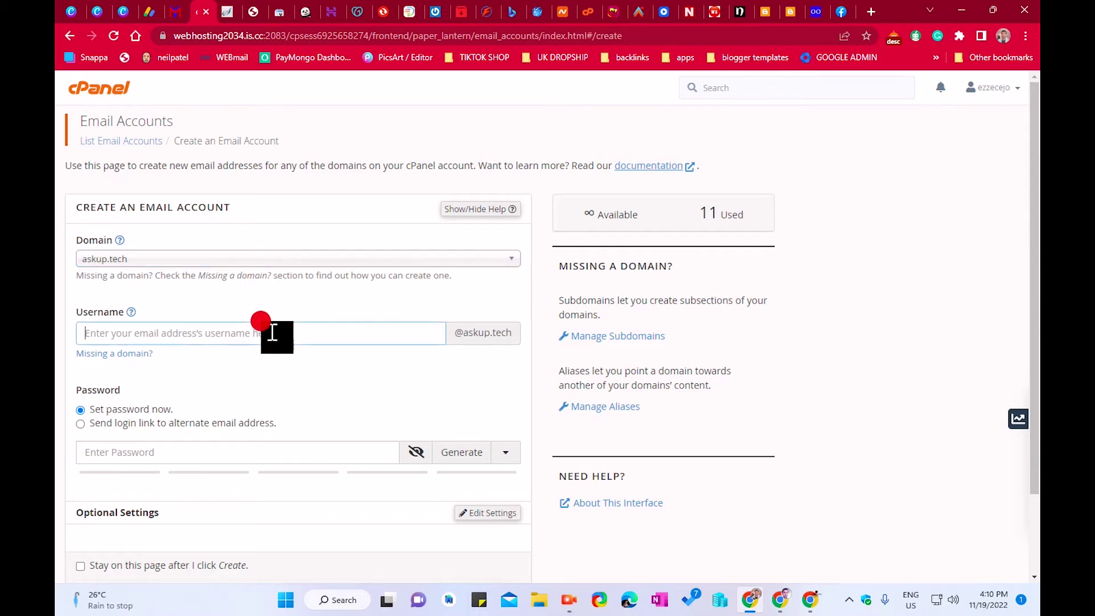
left_click(322, 325)
left_click_drag(73, 314, 204, 303)
left_click(261, 305)
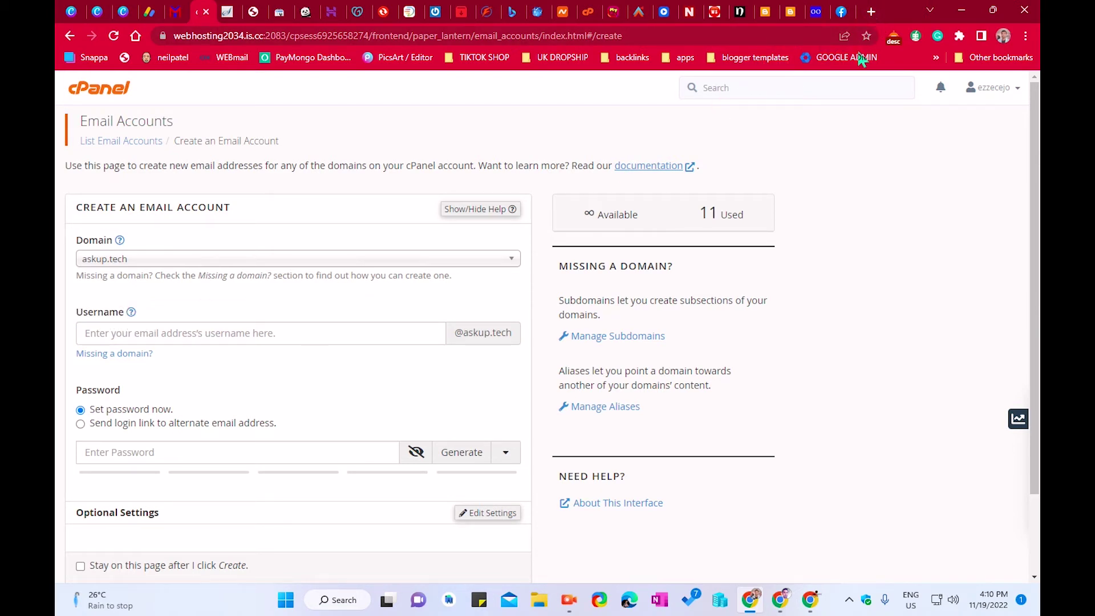
Go back to the Email Accounts list, review the existing mailboxes, and reopen the Create form
left_click(69, 36)
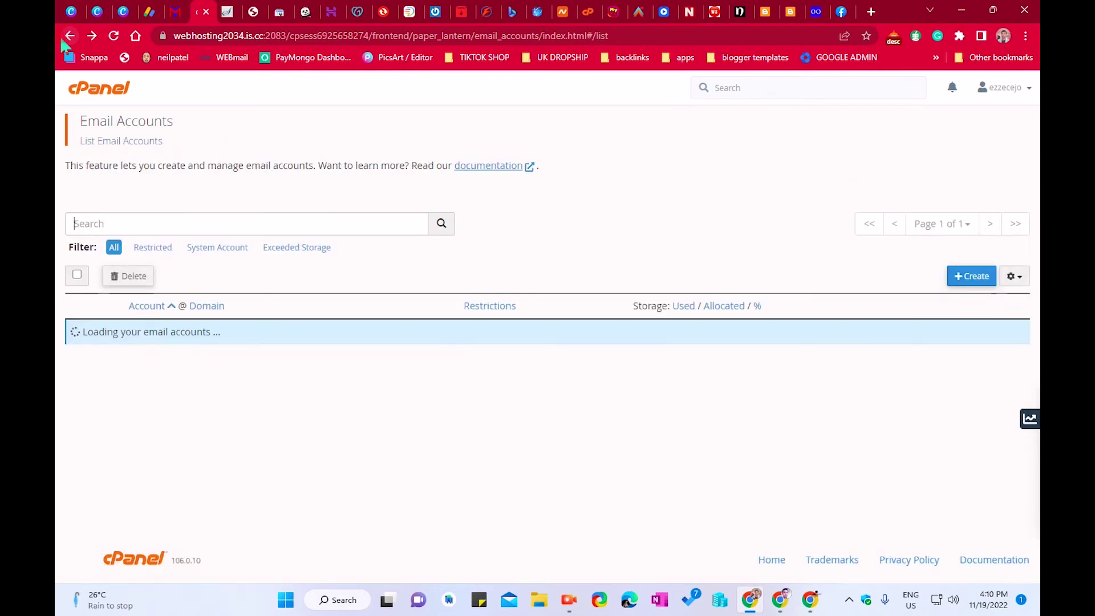
scroll(279, 334, "down", 2)
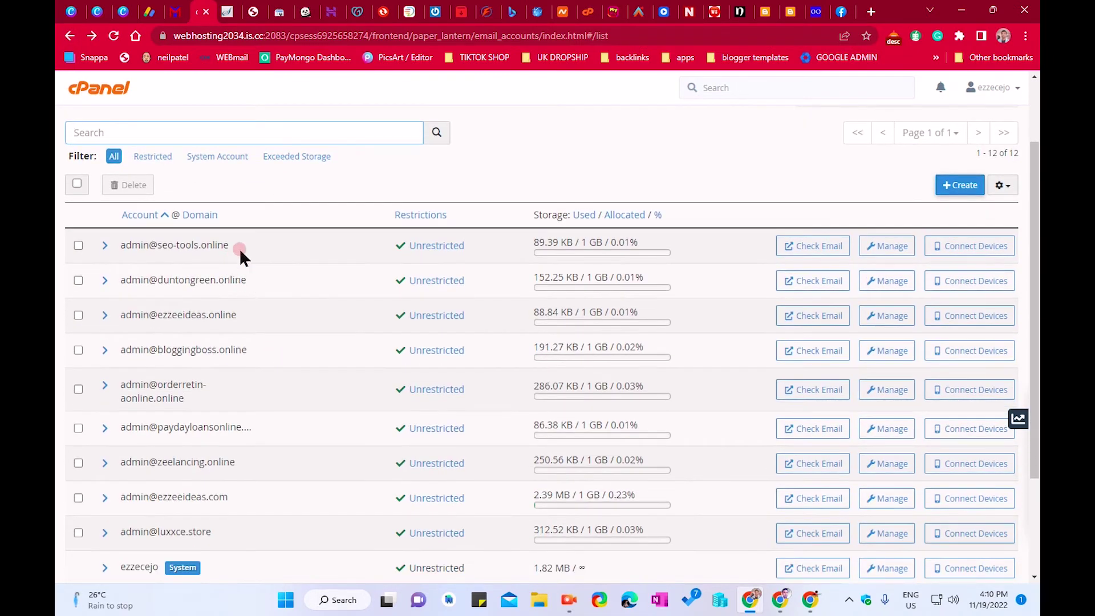
left_click_drag(240, 251, 132, 254)
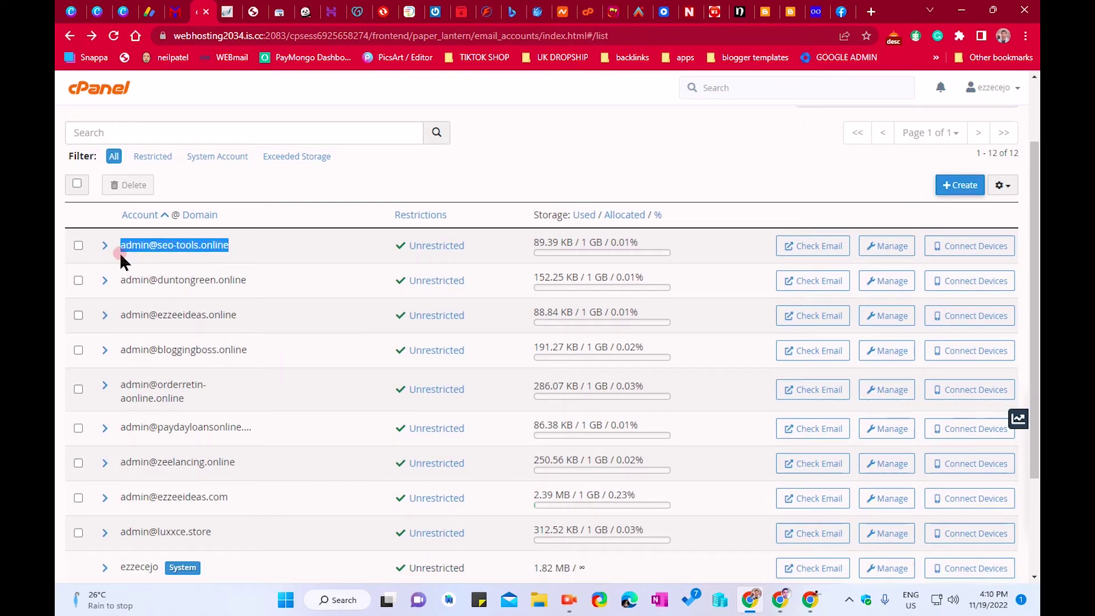
left_click(151, 250)
scroll(173, 271, "down", 2)
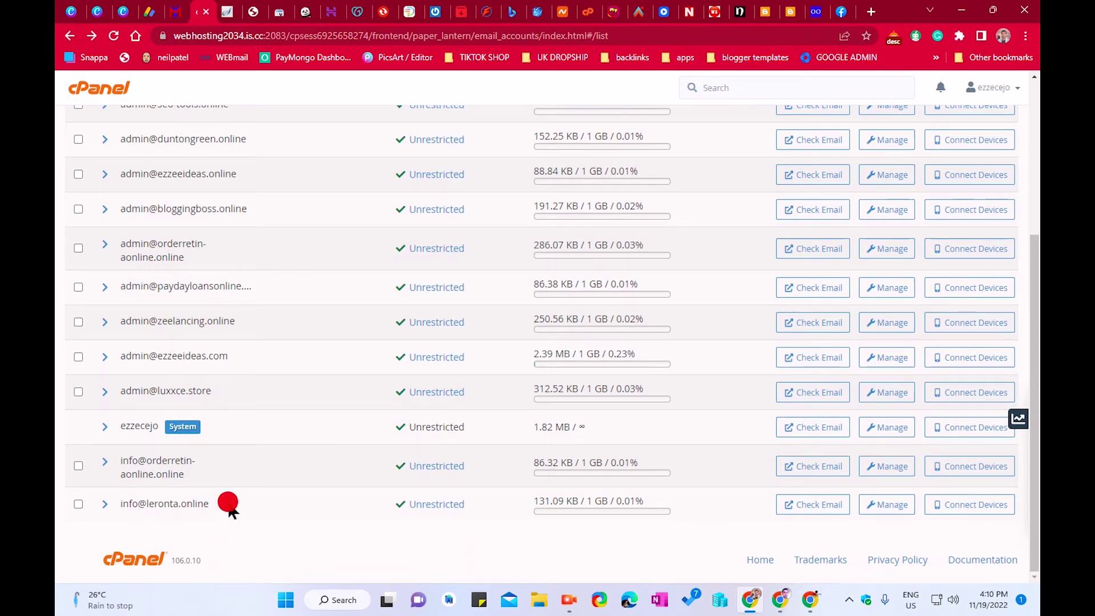
left_click_drag(228, 505, 118, 507)
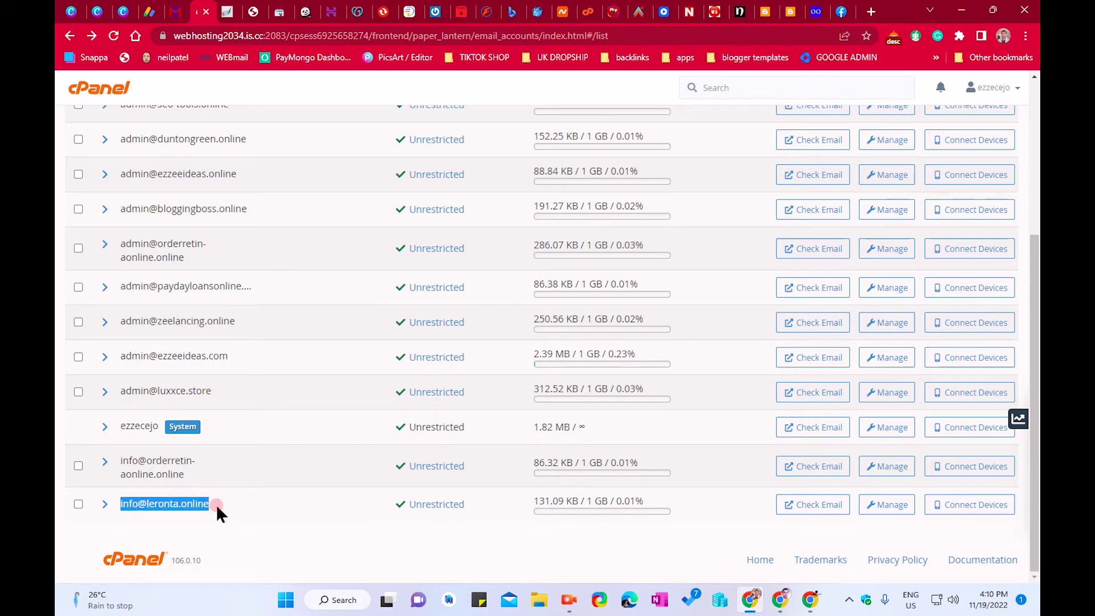
left_click(128, 498)
double_click(127, 498)
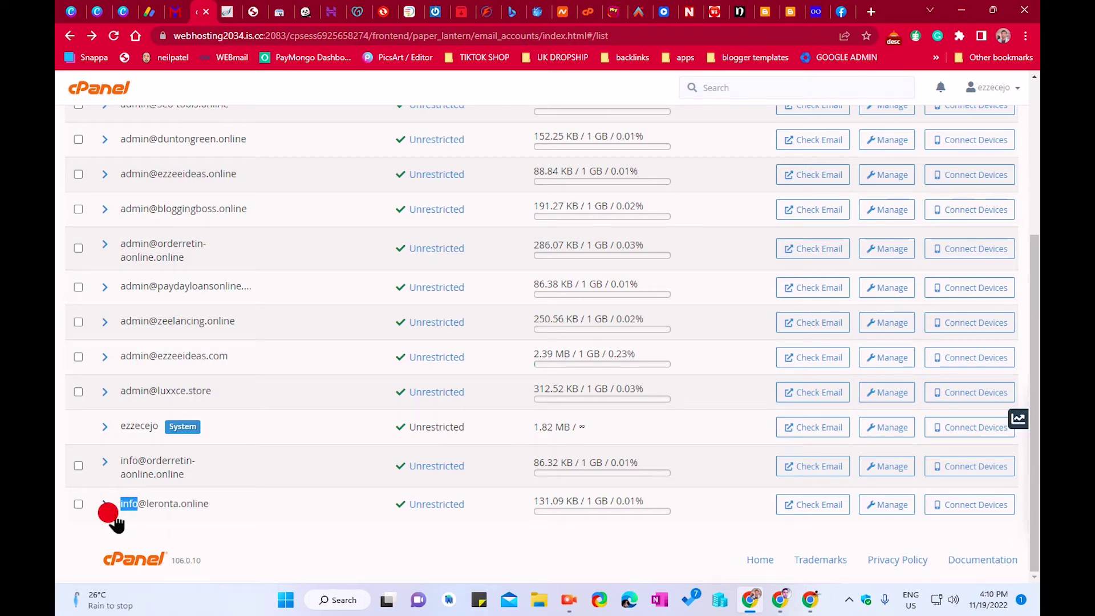
left_click(115, 495)
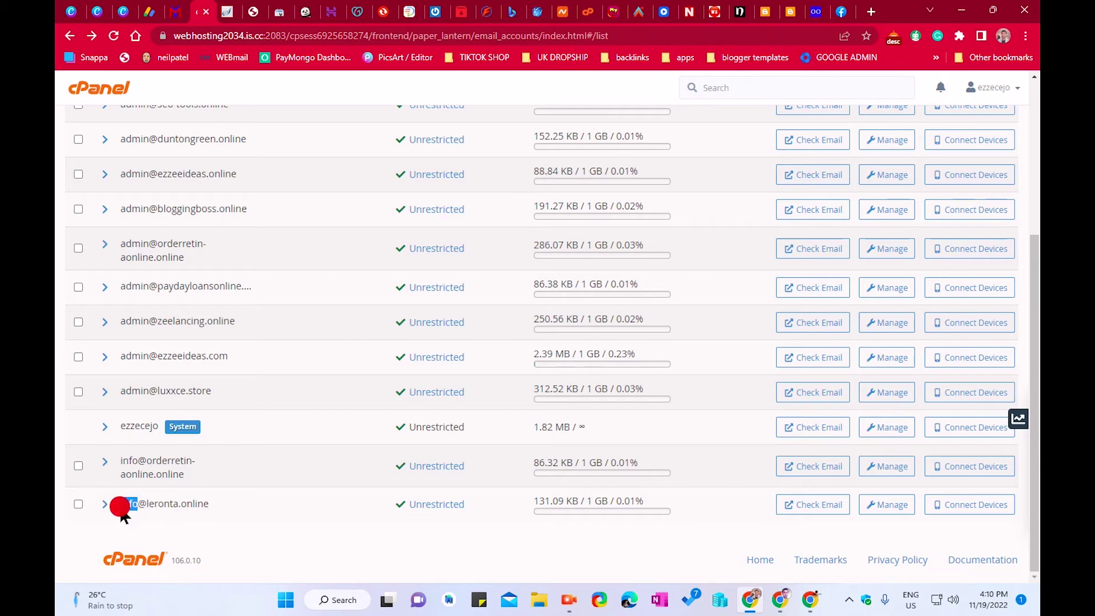
scroll(128, 507, "up", 3)
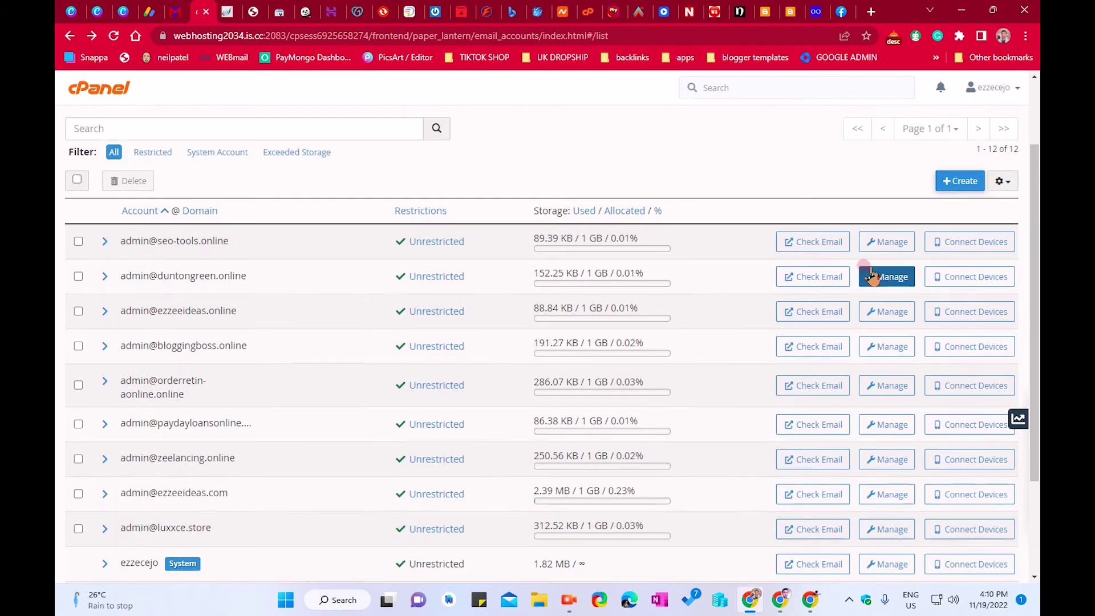
left_click(946, 181)
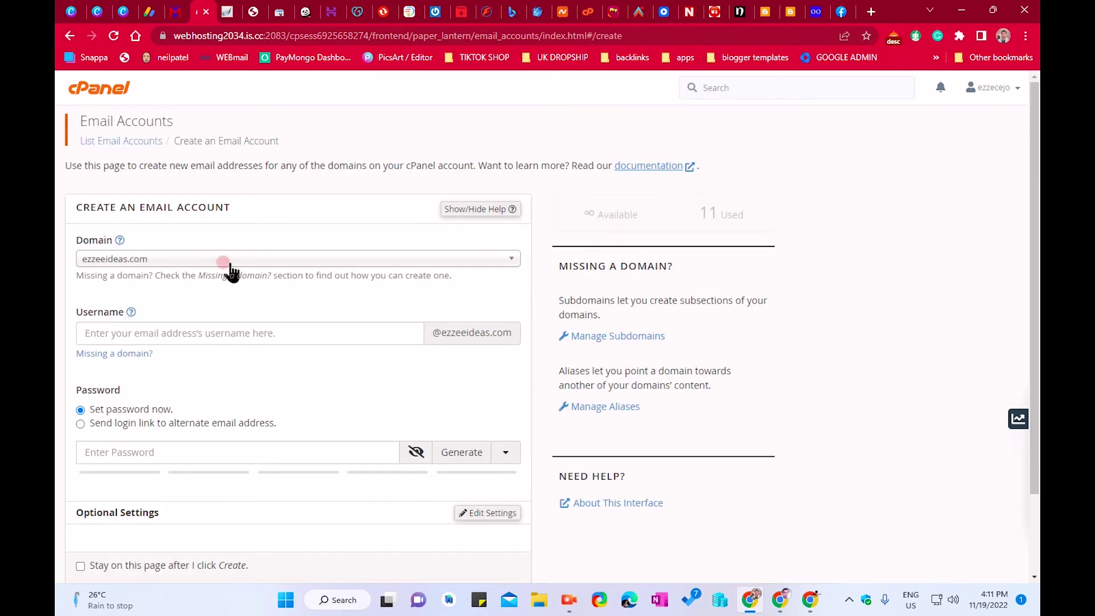
Choose askup.tech as the domain and enter the username help
left_click(226, 263)
left_click(268, 349)
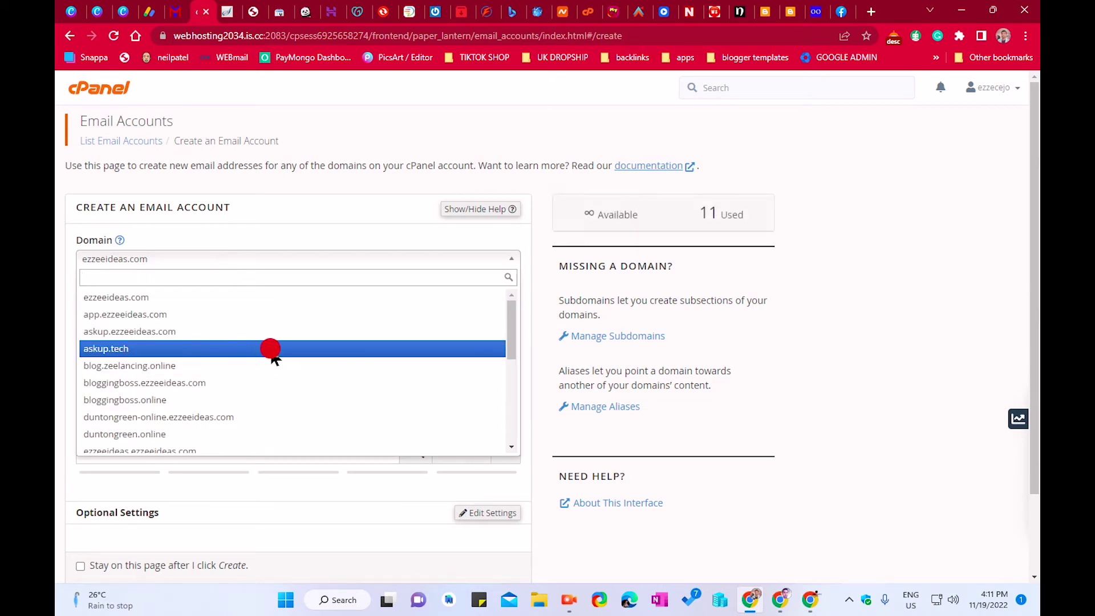
left_click(256, 334)
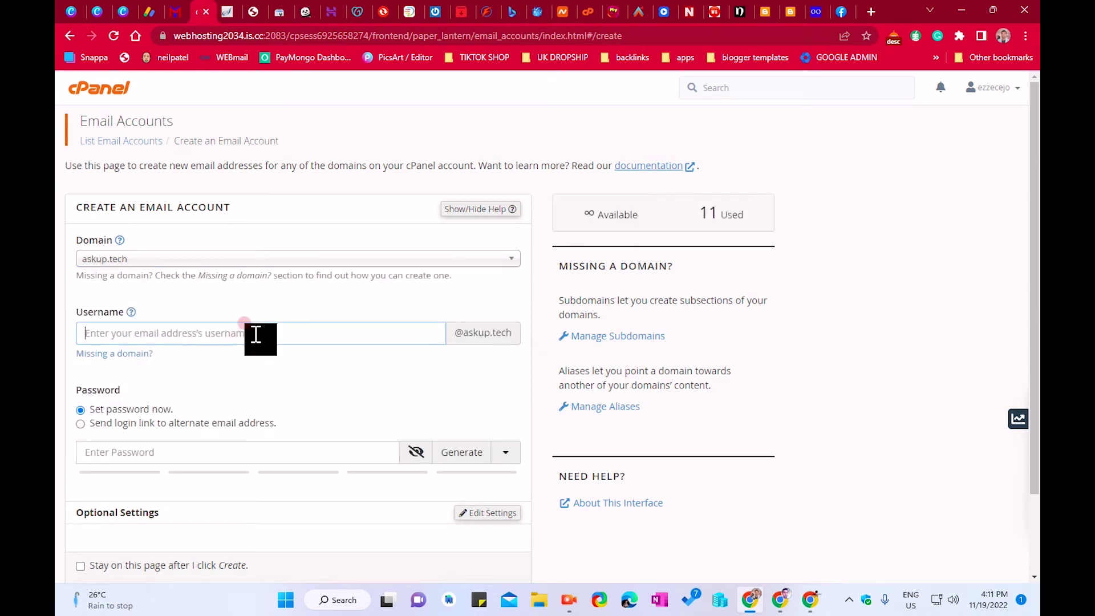
type("help")
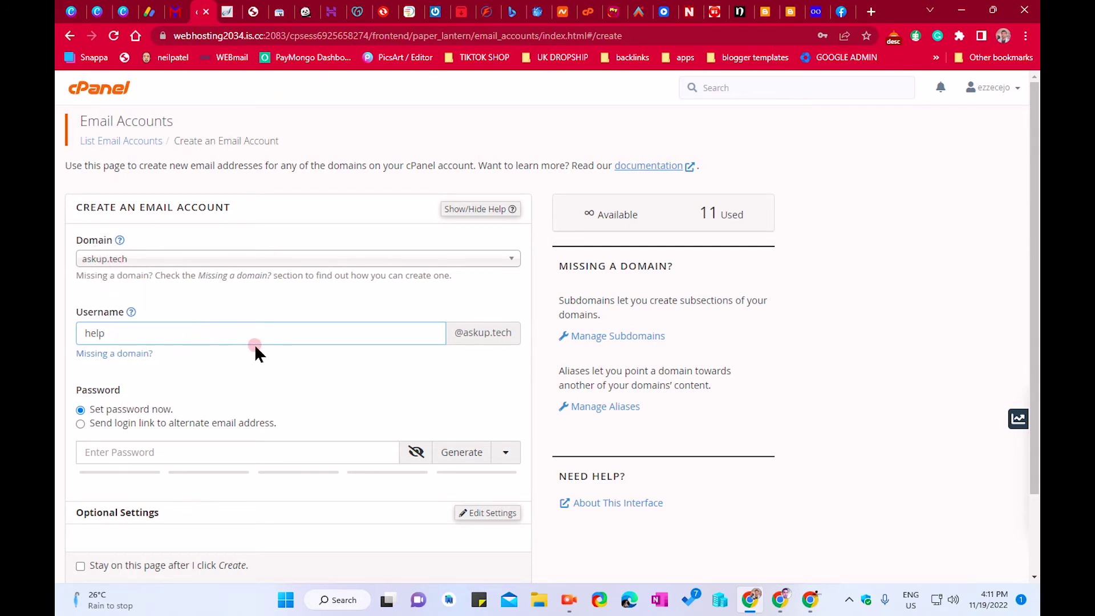
scroll(254, 346, "down", 1)
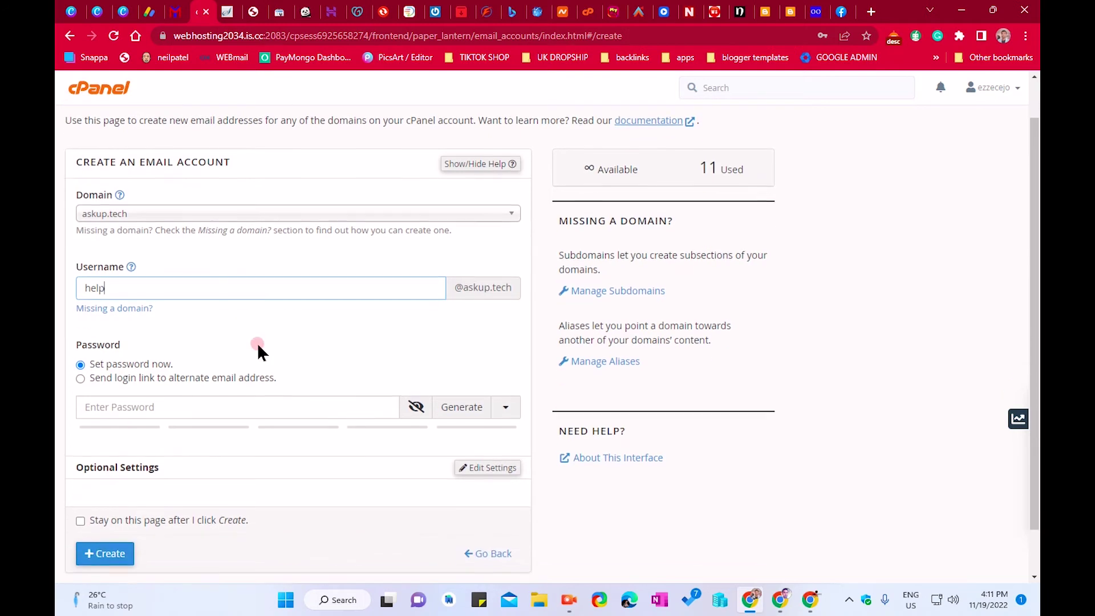
Enter a strong password reaching strength 100 and create the account
left_click(142, 405)
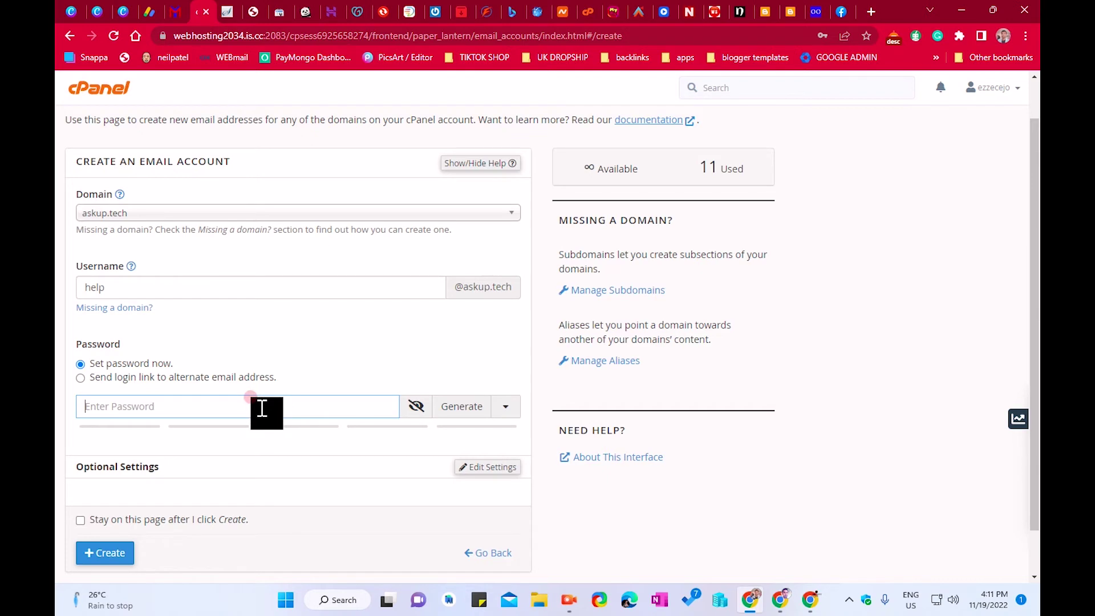
scroll(261, 409, "down", 1)
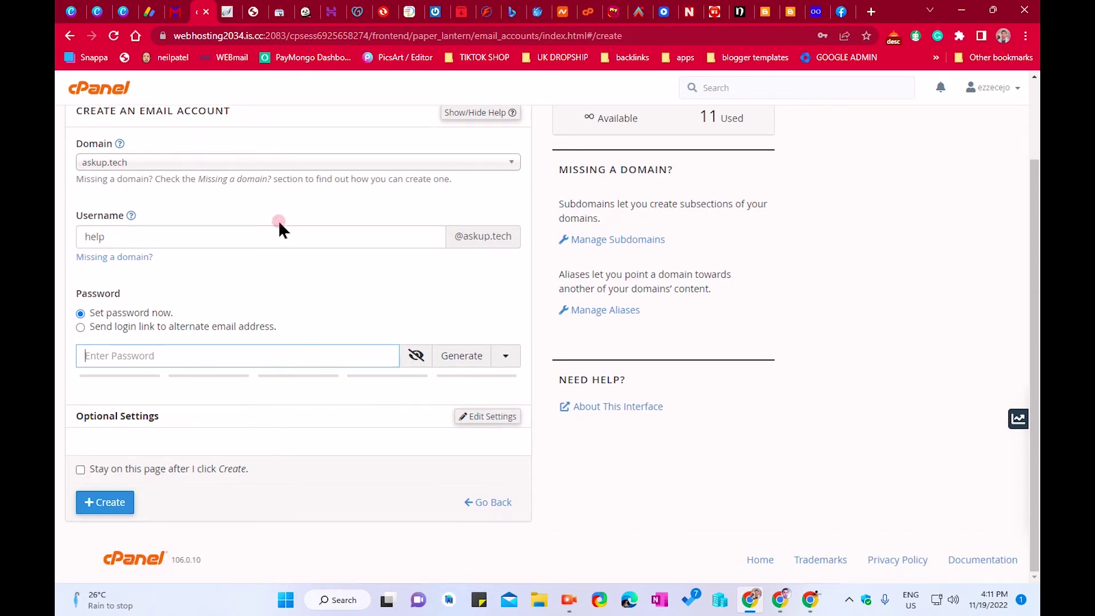
left_click(103, 505)
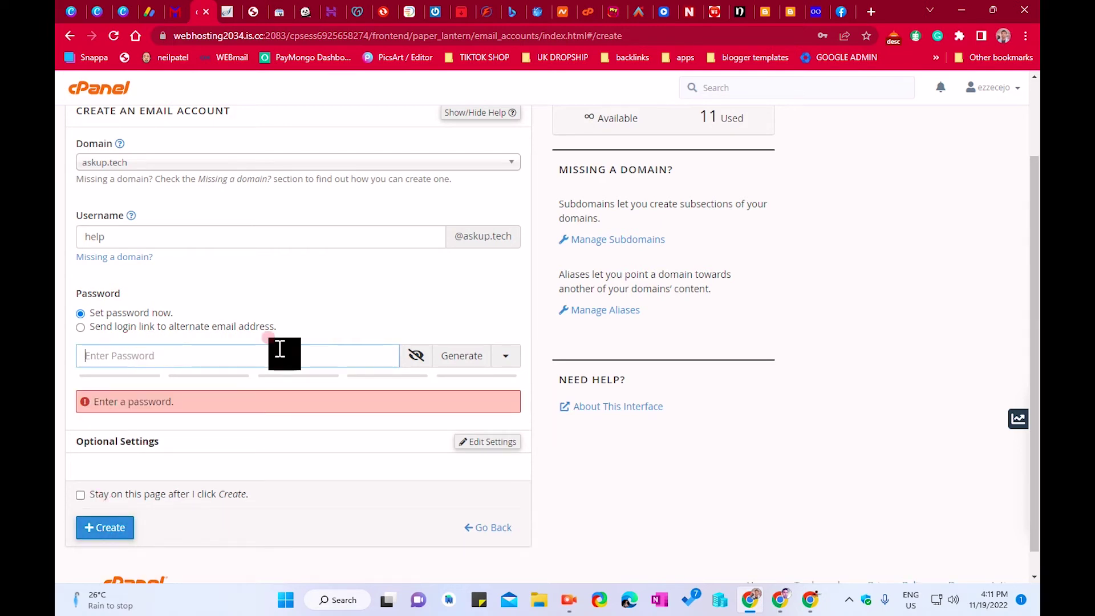
left_click(454, 355)
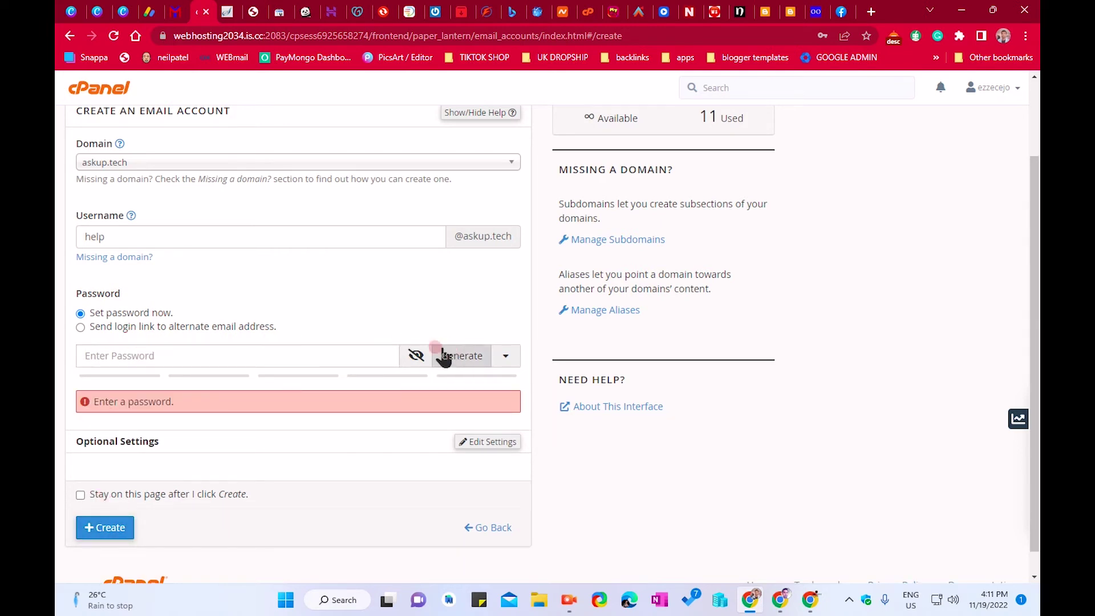
left_click(286, 365)
type("••")
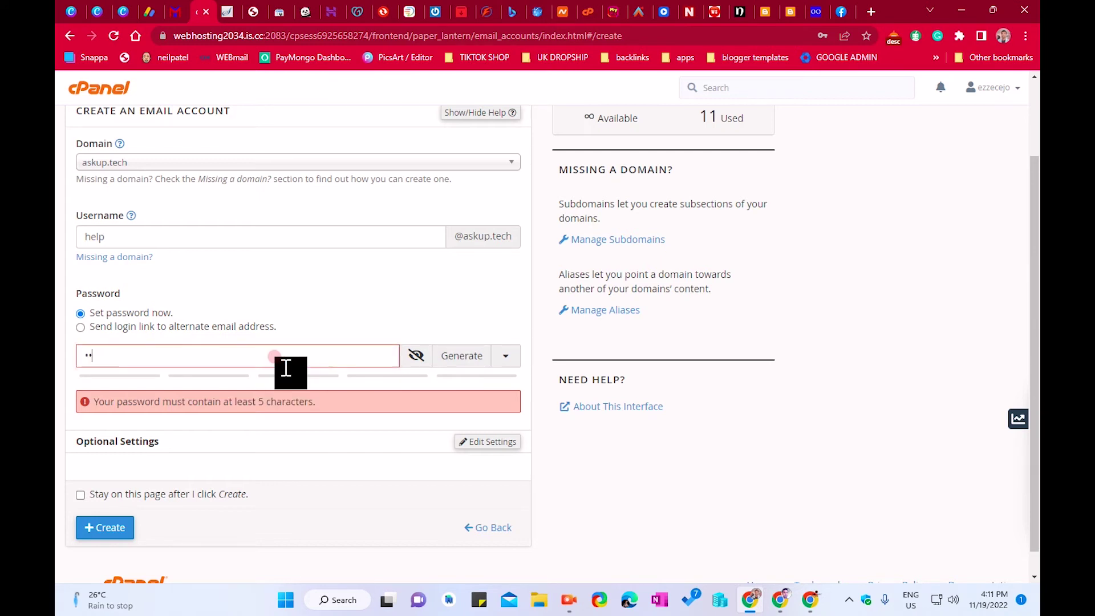
type("••••••••")
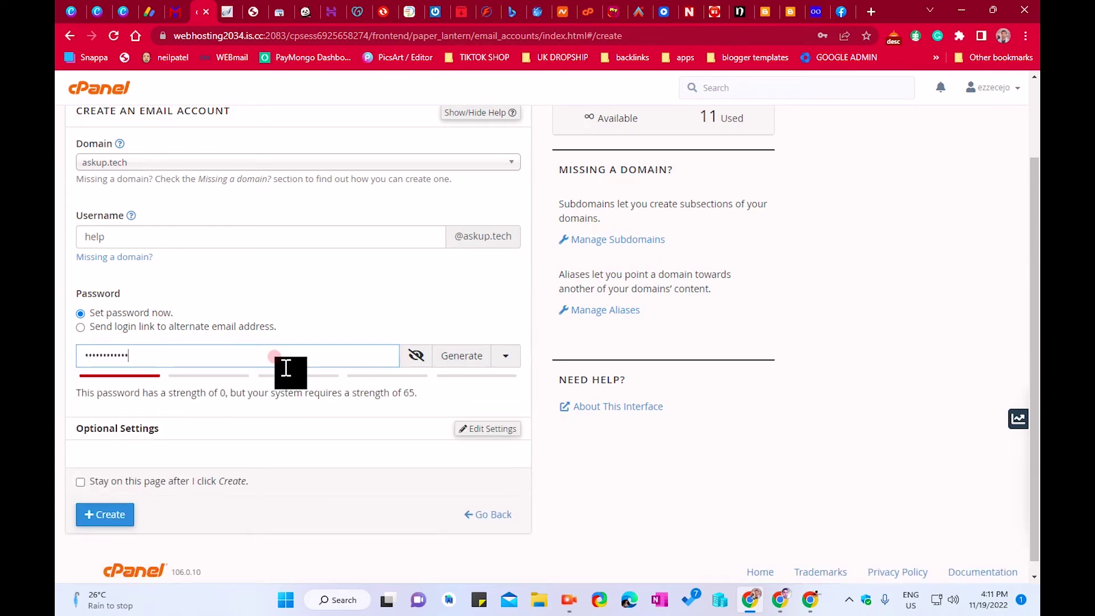
type("••")
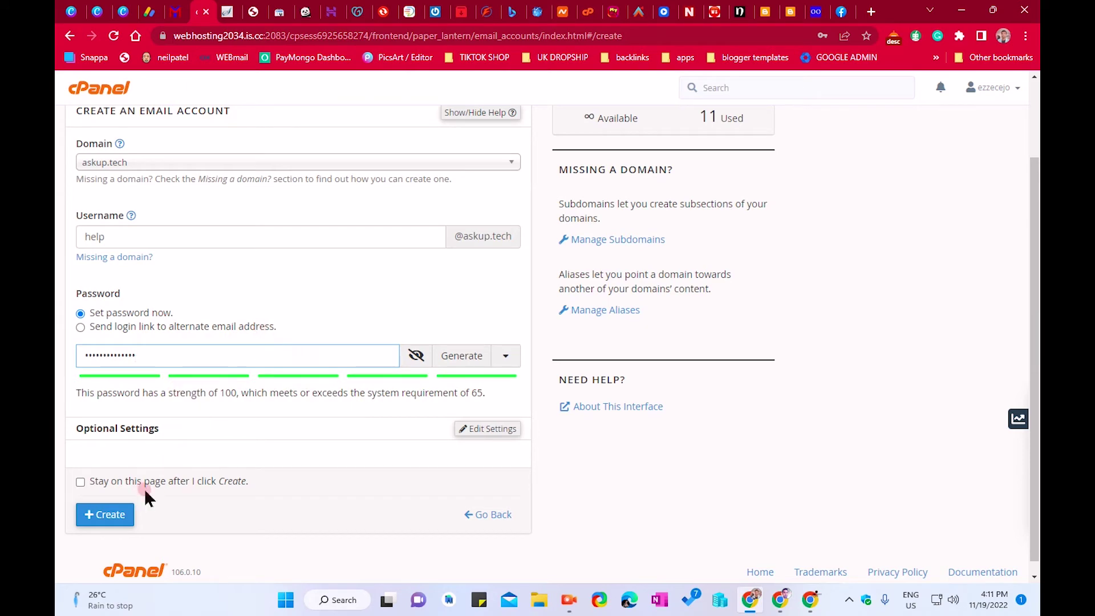
left_click(110, 514)
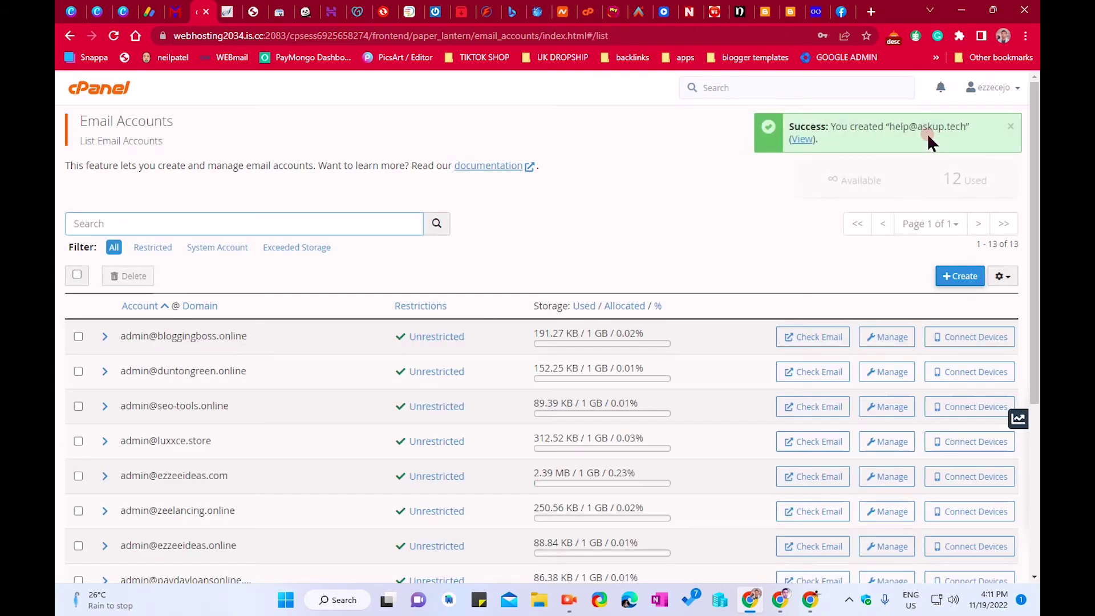
Check the success message confirming the new askup.tech help mailbox
left_click_drag(835, 129, 976, 137)
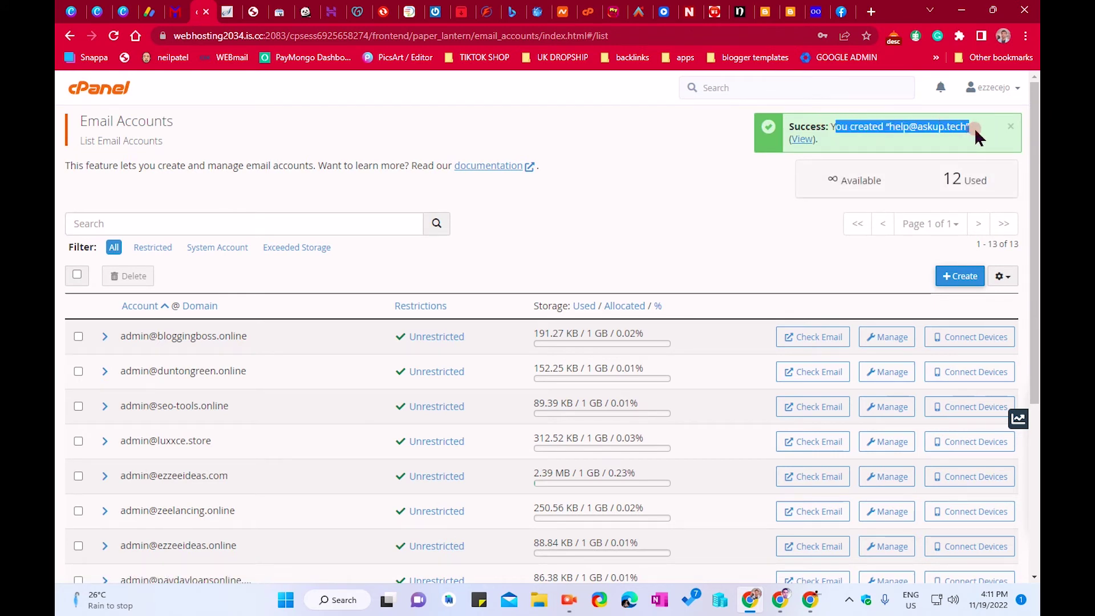
left_click(915, 127)
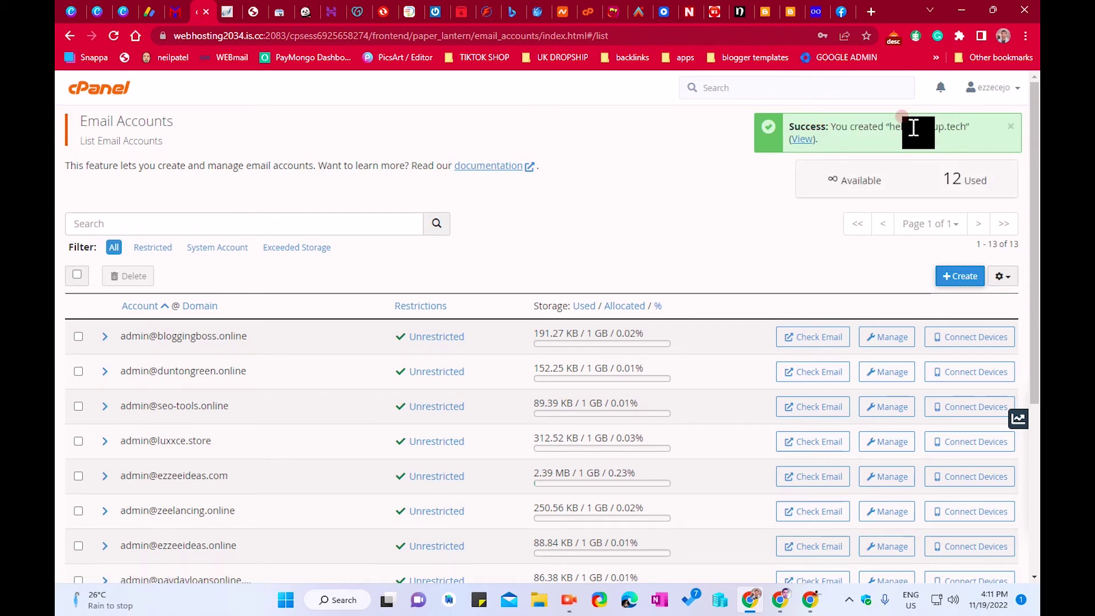
scroll(641, 208, "down", 4)
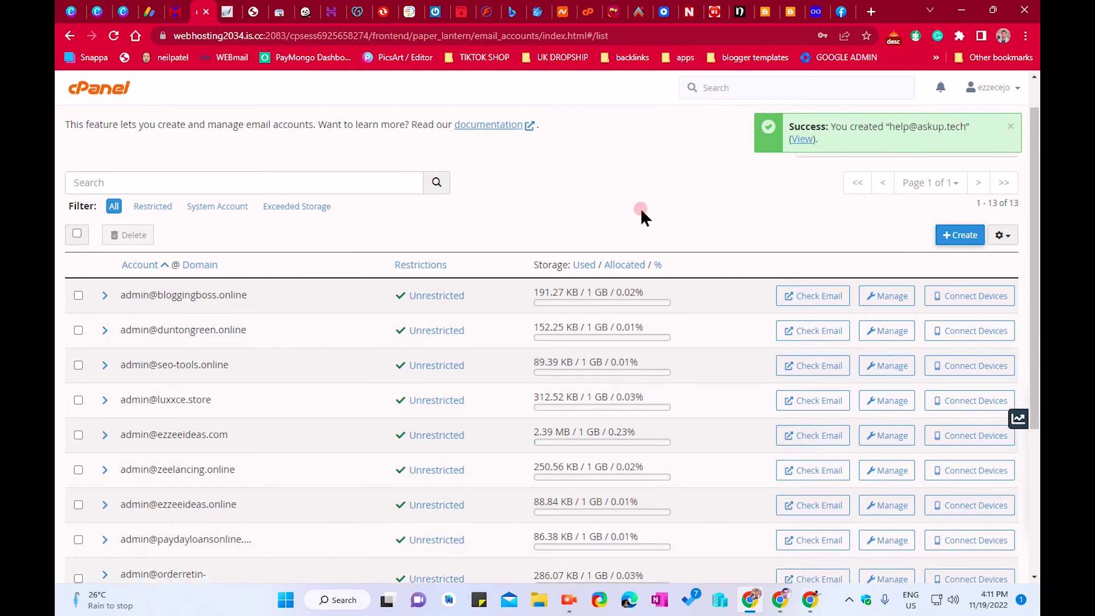
scroll(630, 217, "up", 1)
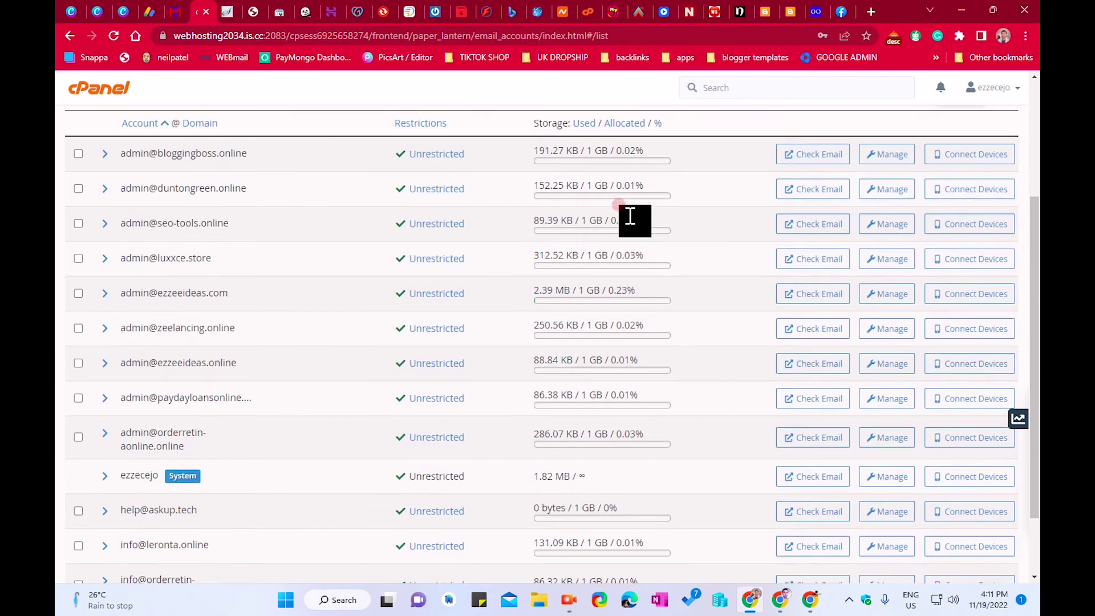
scroll(630, 217, "down", 2)
scroll(628, 214, "up", 5)
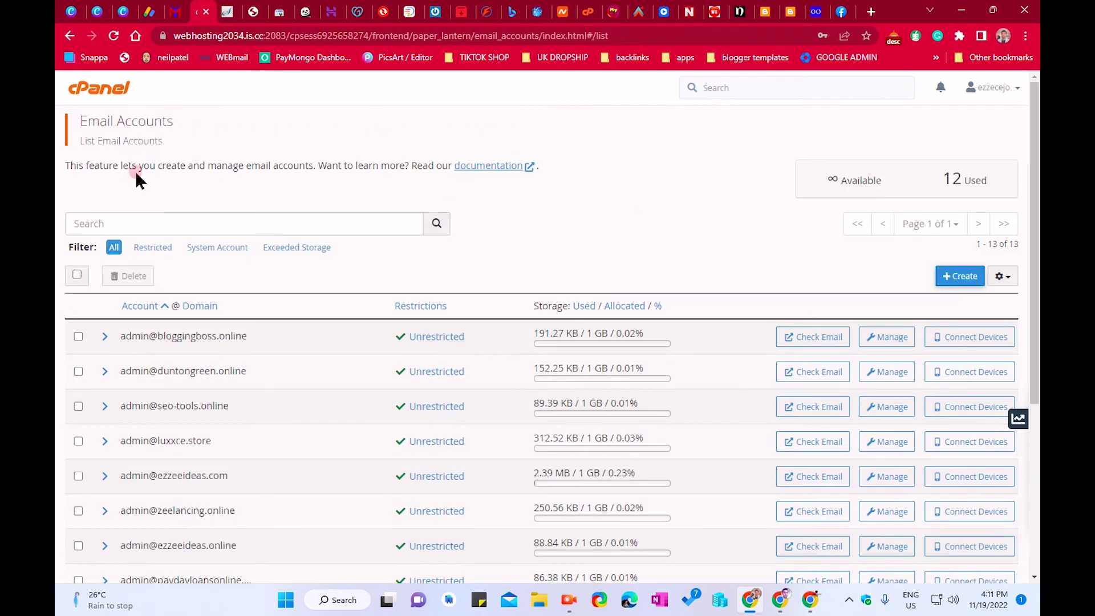
From cPanel home, open Email Accounts and launch Check Email for the leronta.online info mailbox
left_click(88, 86)
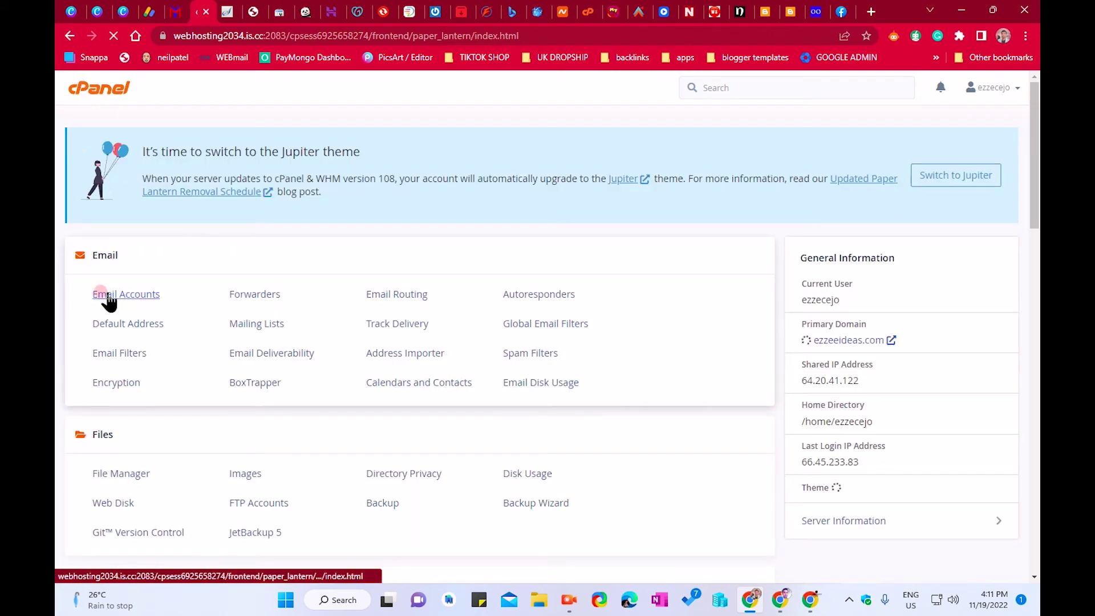
left_click(109, 298)
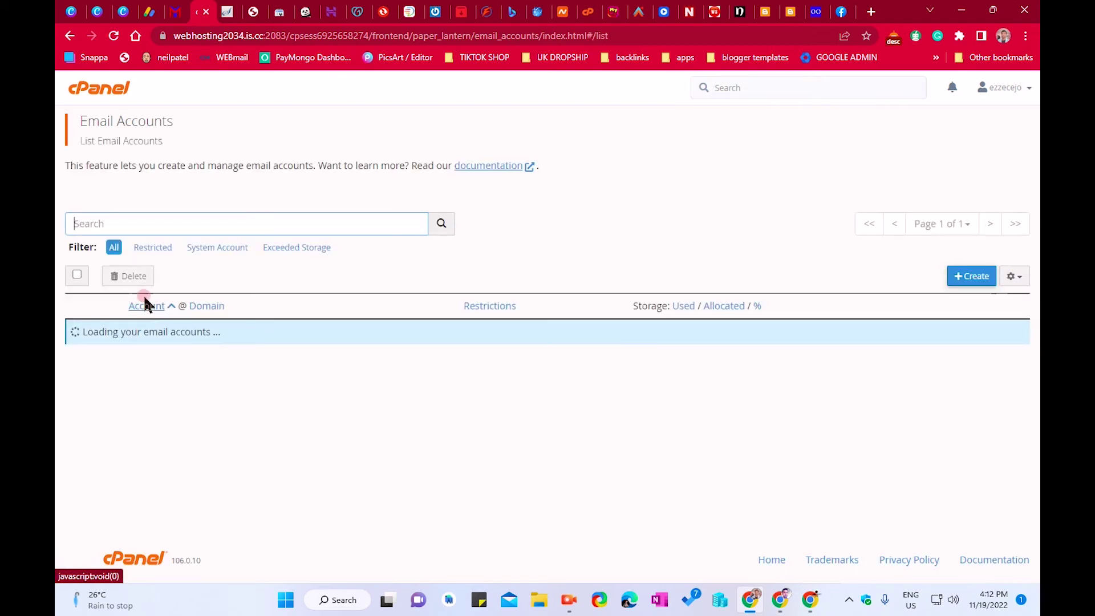
scroll(232, 365, "down", 5)
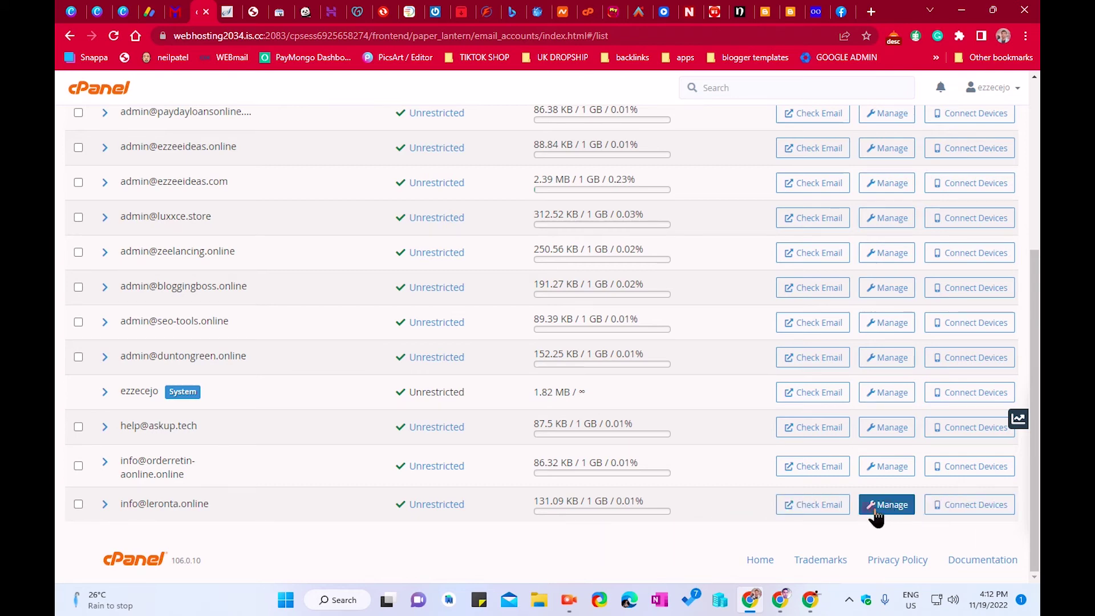
left_click(812, 505)
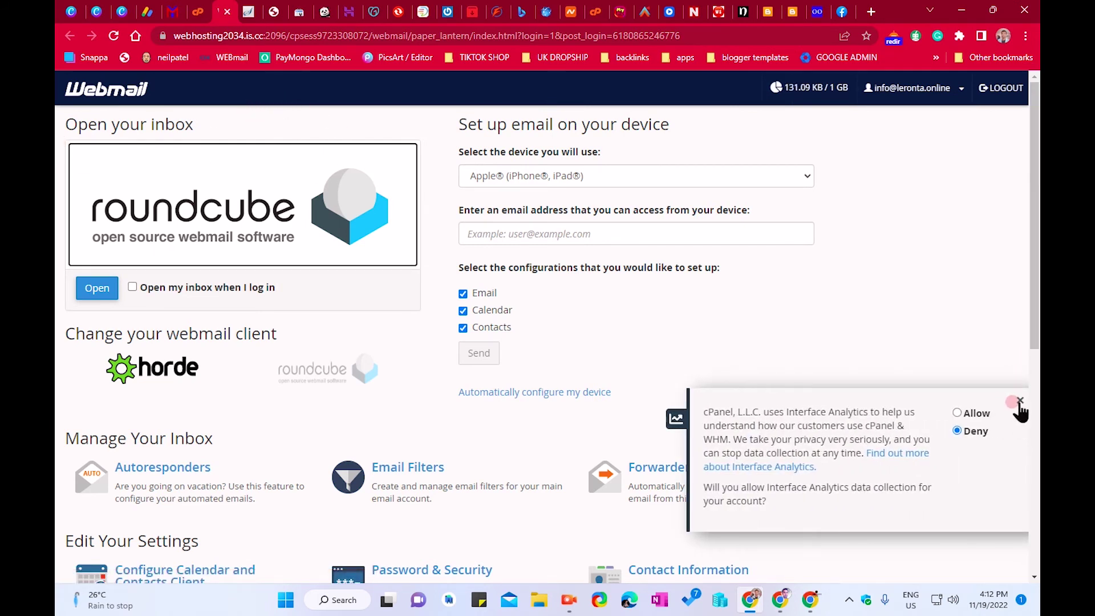
Dismiss the Interface Analytics prompt and open the inbox in Roundcube
left_click(1020, 401)
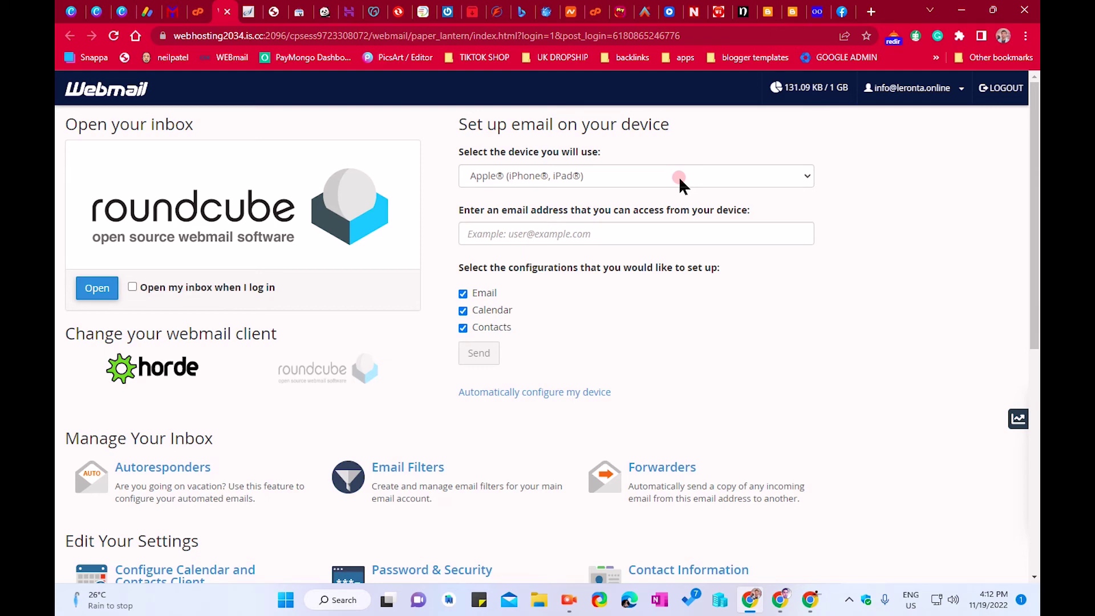
scroll(679, 178, "down", 2)
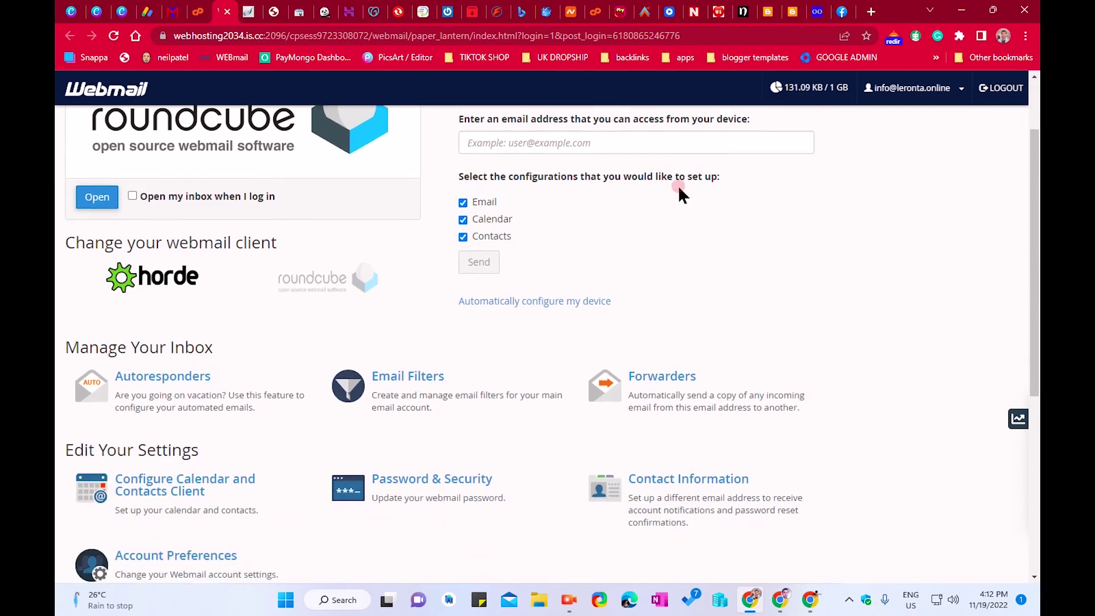
scroll(679, 186, "up", 2)
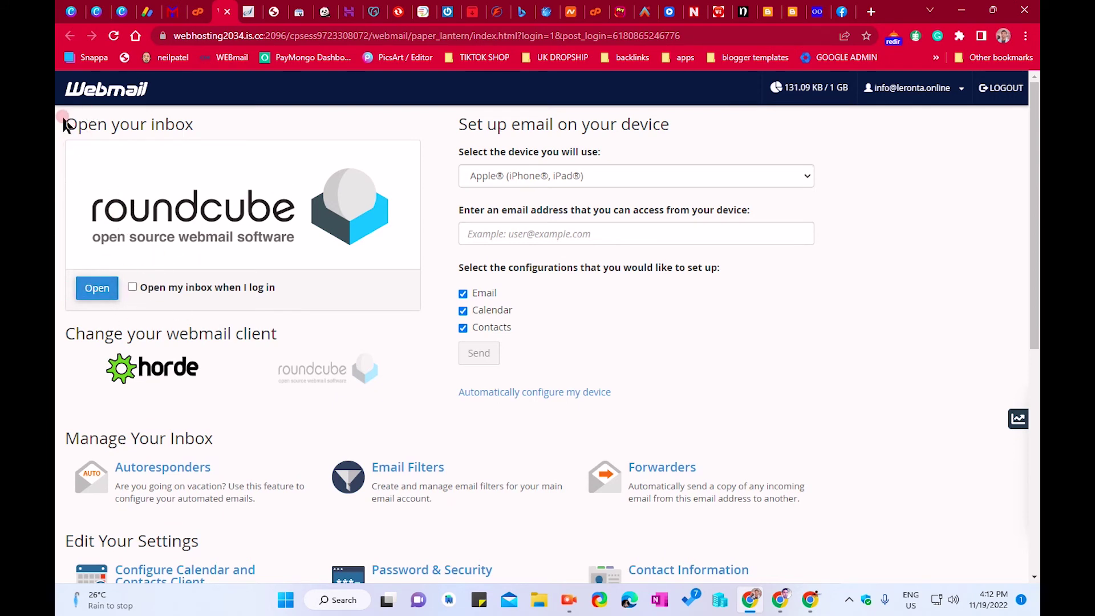
left_click_drag(64, 124, 196, 125)
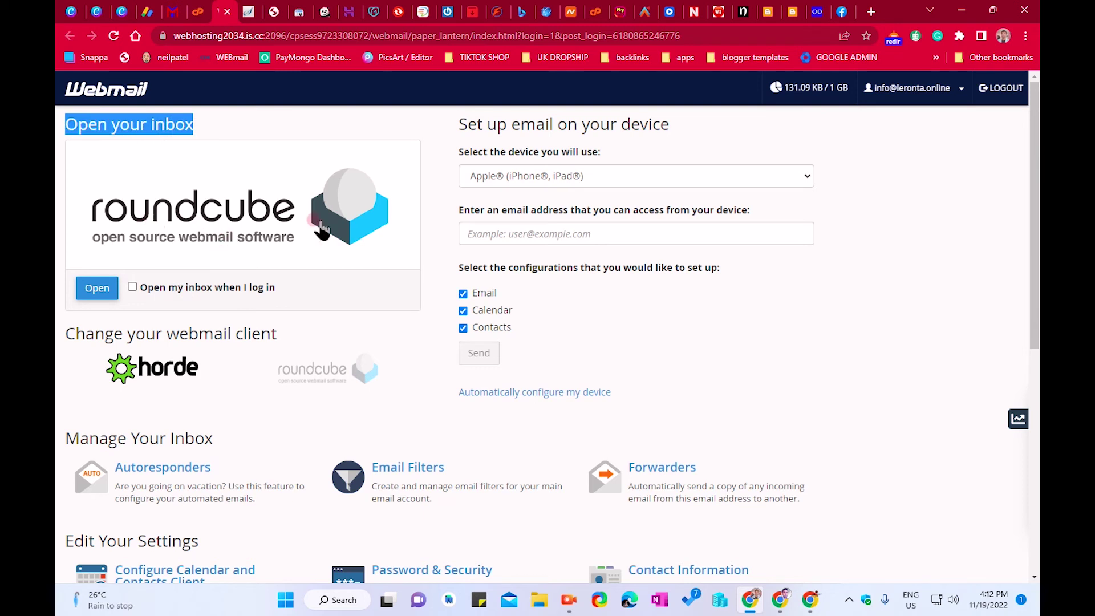
left_click(105, 288)
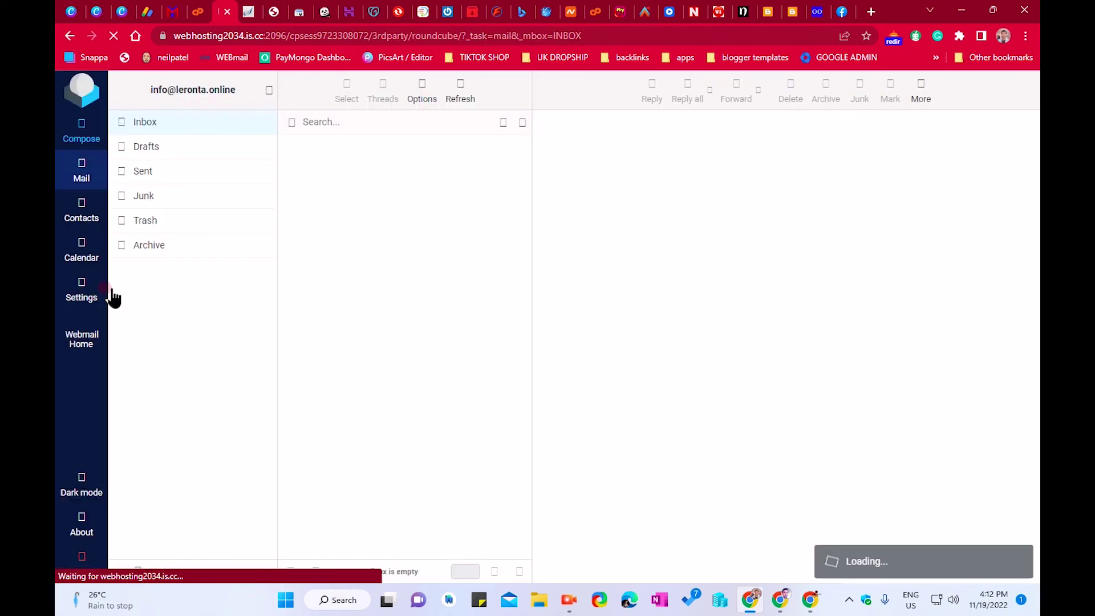
Copy the mailbox address shown in the Roundcube header
left_click(134, 291)
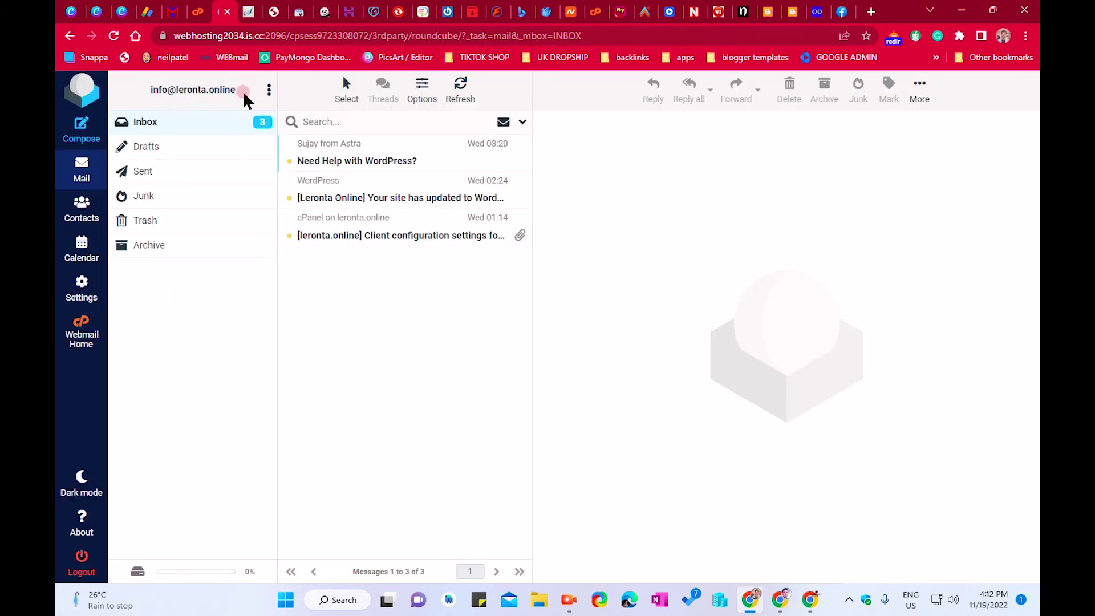
left_click_drag(244, 94, 140, 91)
left_click(161, 93)
left_click(243, 96)
left_click(203, 93)
right_click(177, 91)
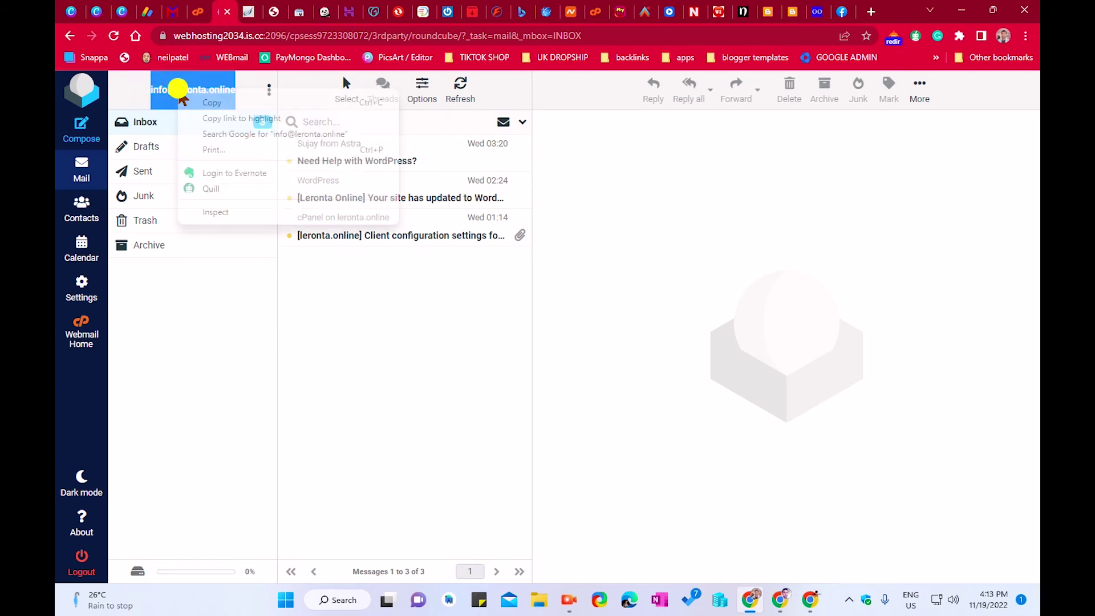
left_click(197, 103)
left_click(200, 90)
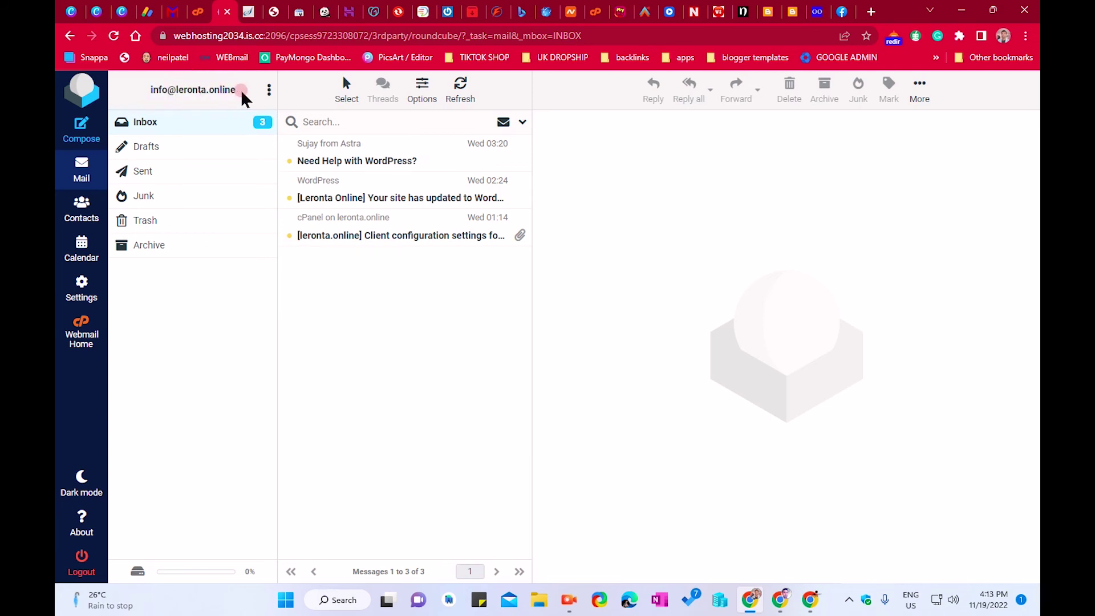
Reload the Inbox folder and switch back to the cPanel Email Accounts tab
left_click_drag(242, 93, 133, 84)
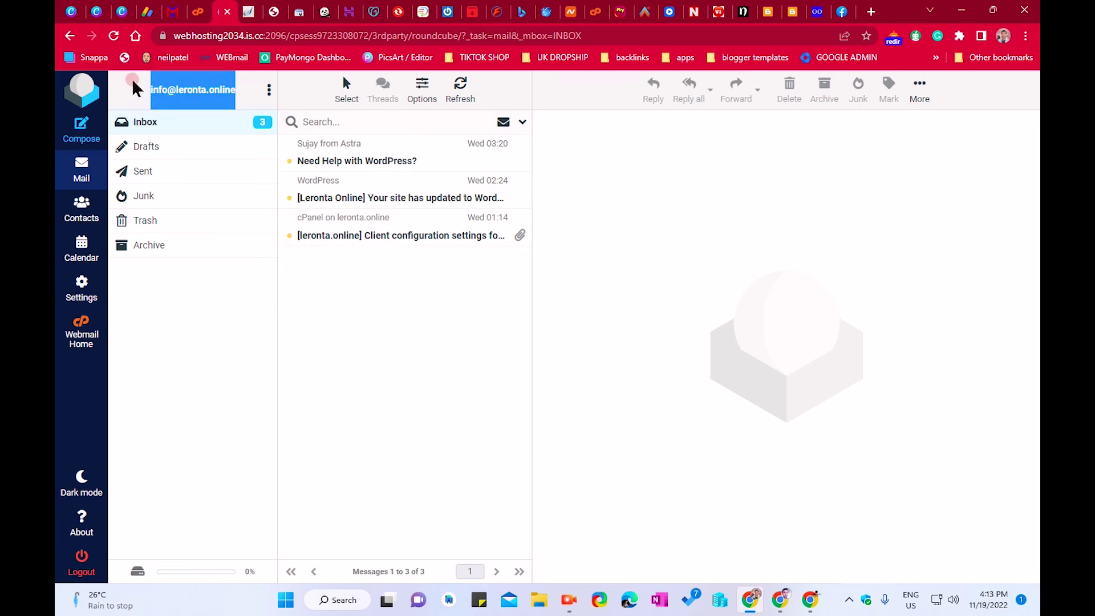
left_click(134, 88)
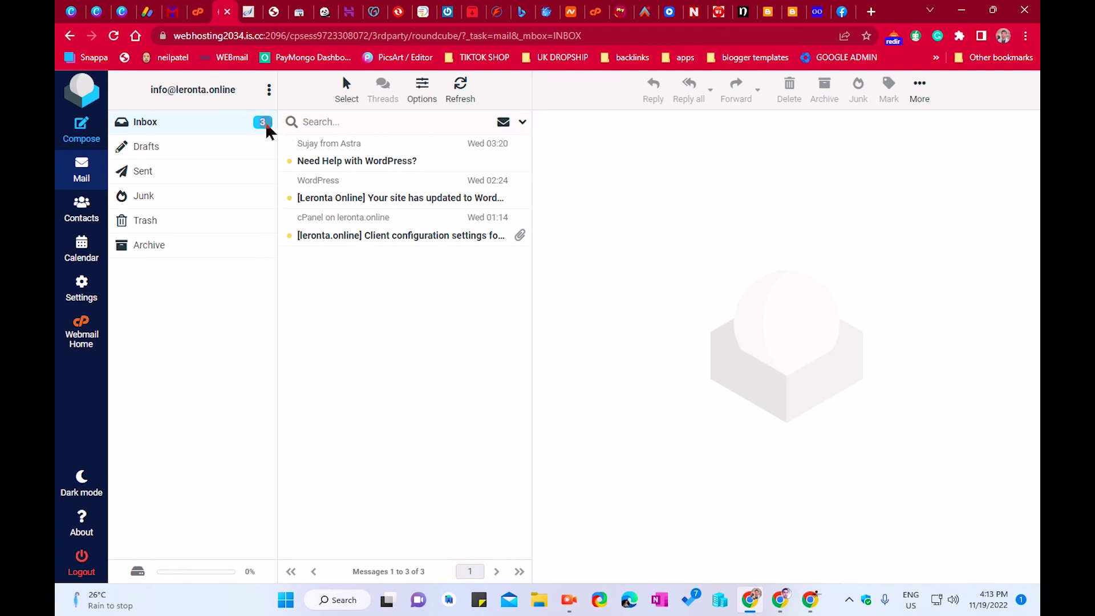
left_click_drag(231, 92, 149, 91)
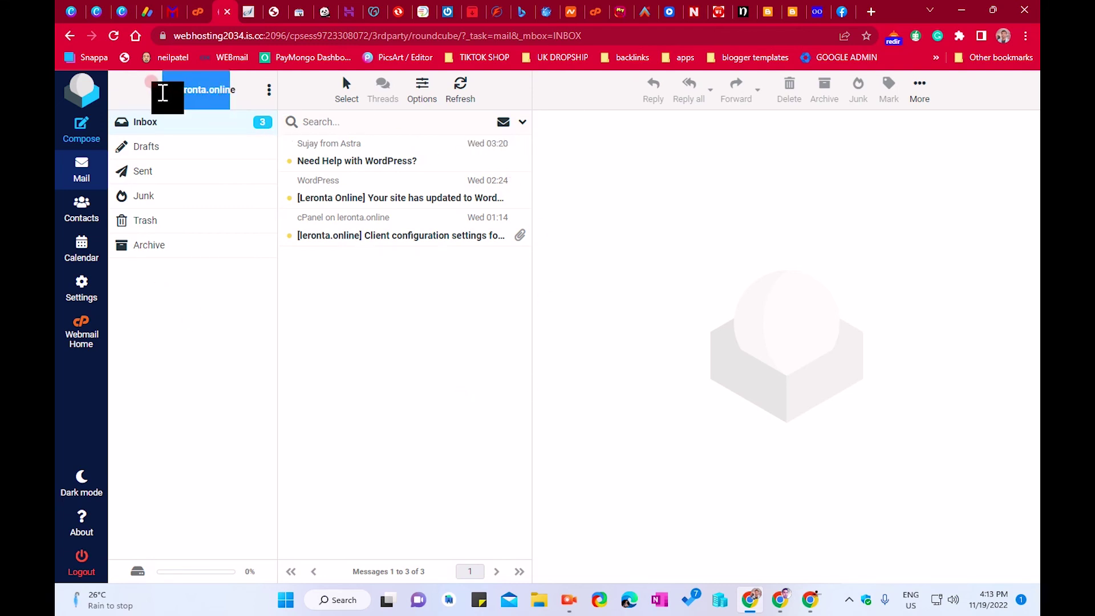
left_click(198, 326)
left_click(153, 123)
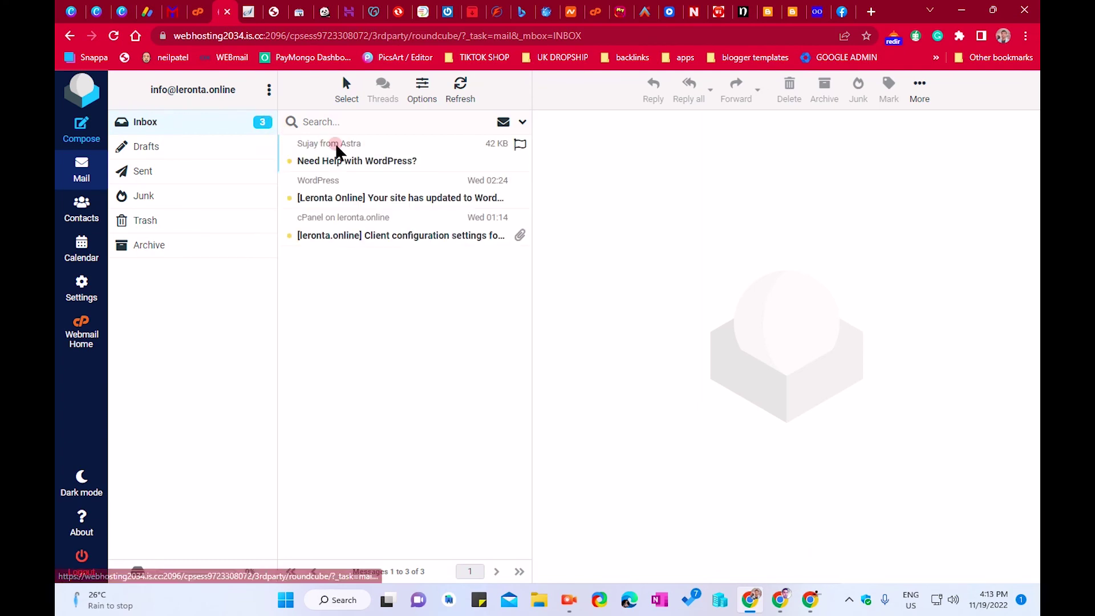
left_click(219, 8)
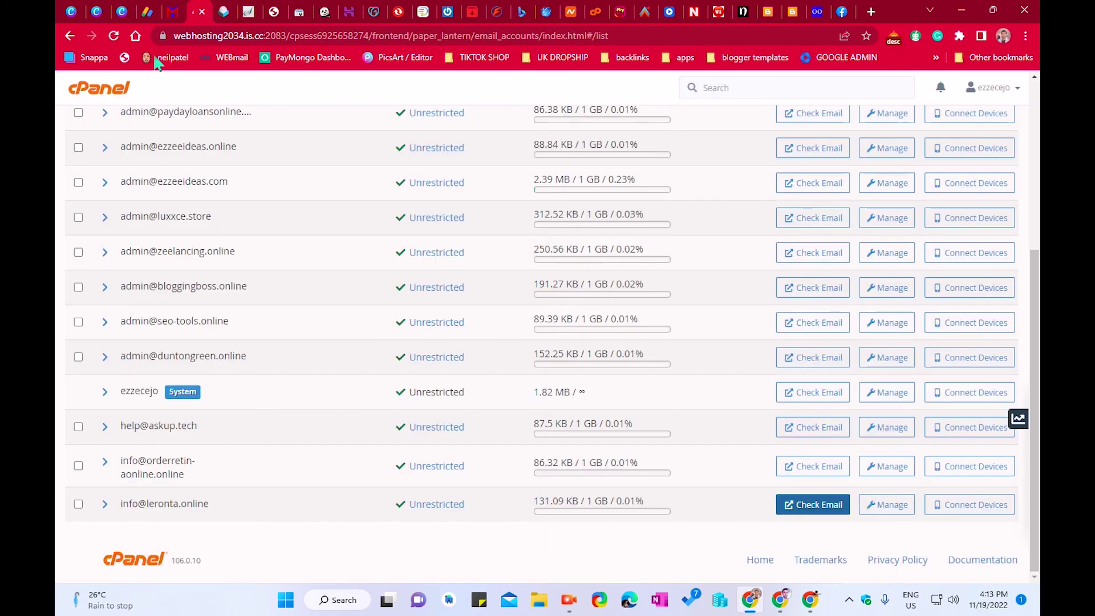
Reopen Email Accounts from cPanel home and launch Check Email for the leronta.online info mailbox
left_click(109, 81)
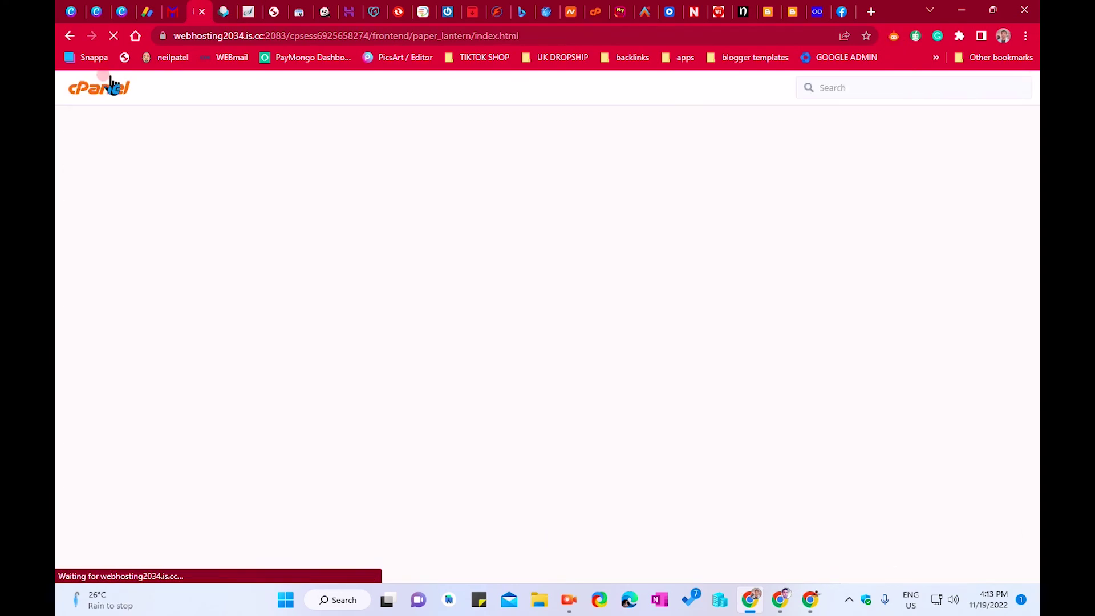
left_click(124, 299)
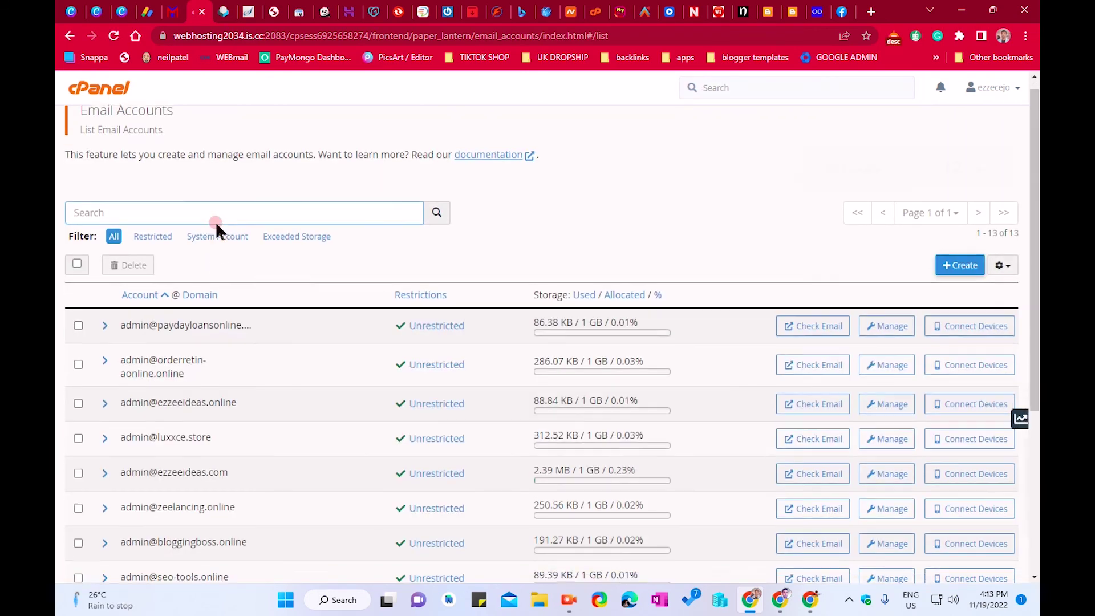
scroll(208, 423, "down", 3)
scroll(164, 388, "down", 1)
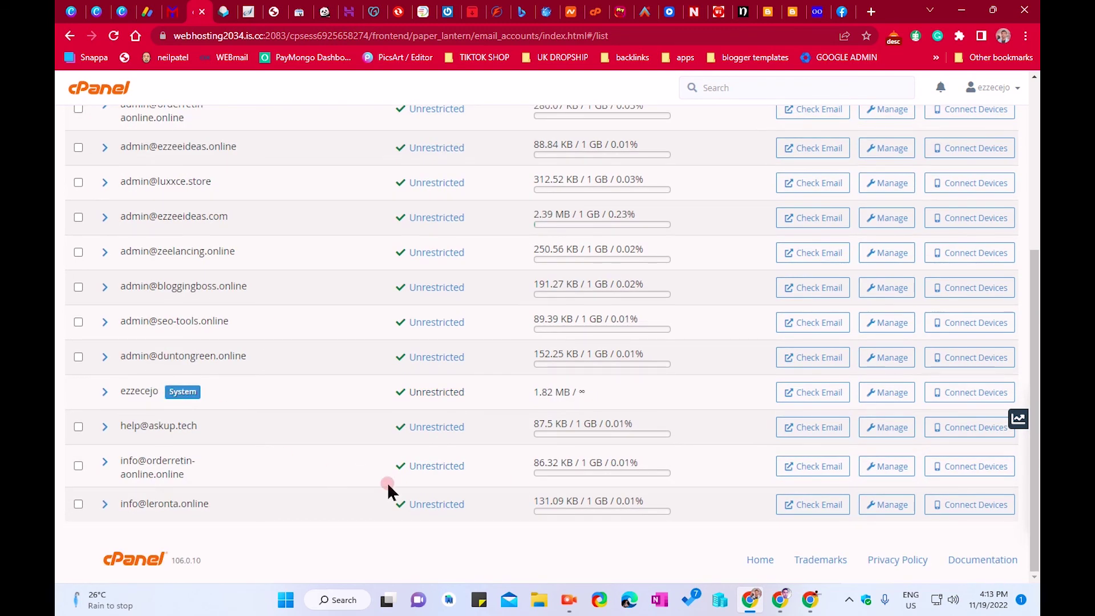
left_click(810, 508)
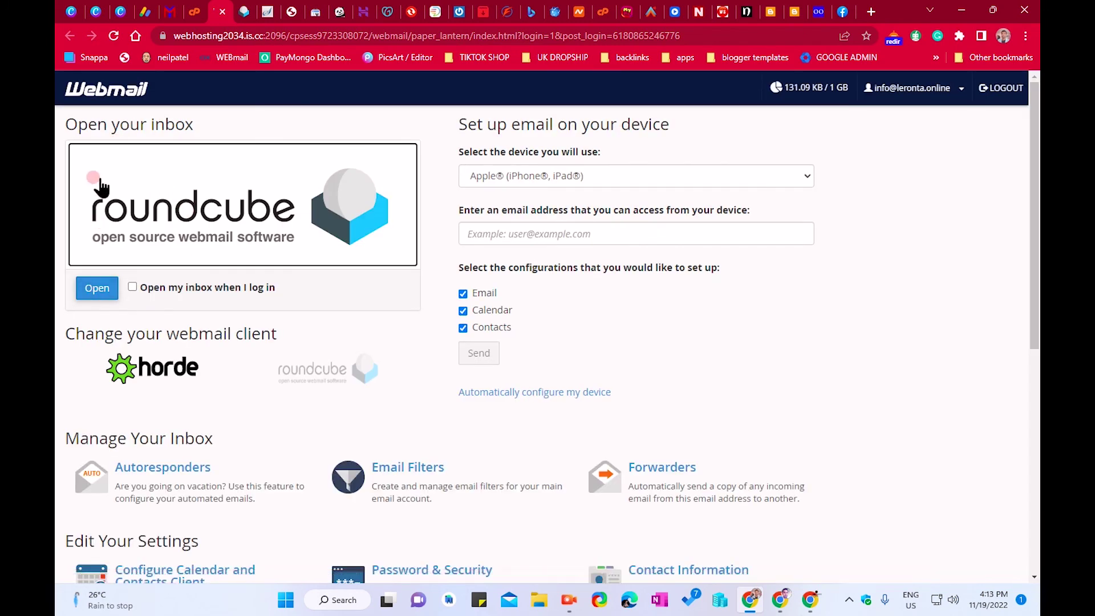
Launch Roundcube for the leronta.online mailbox, showing its Inbox with three messages
left_click(98, 289)
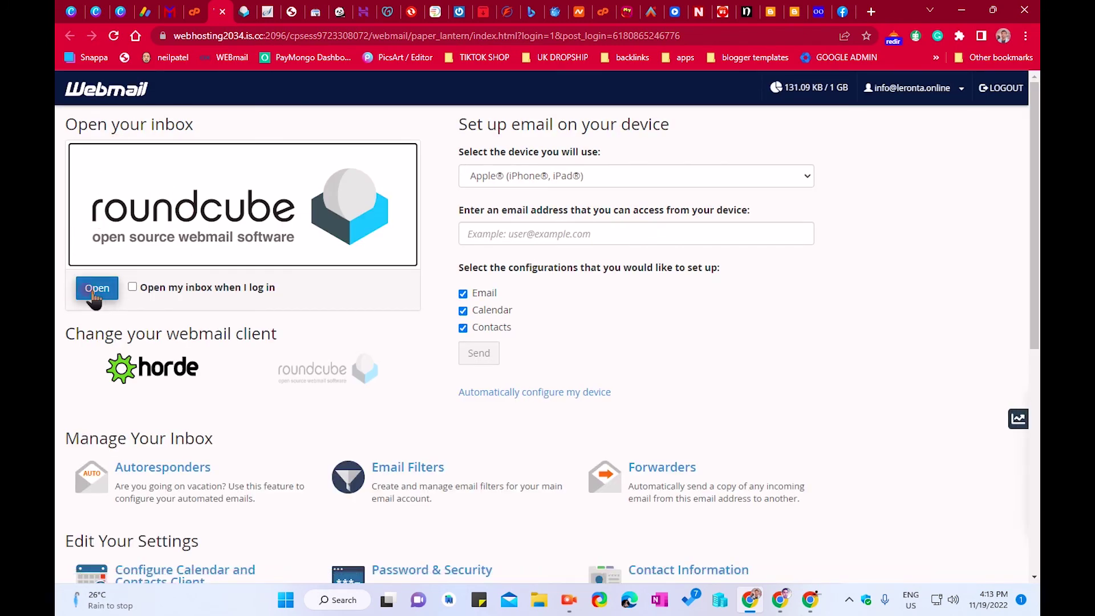
left_click(64, 323)
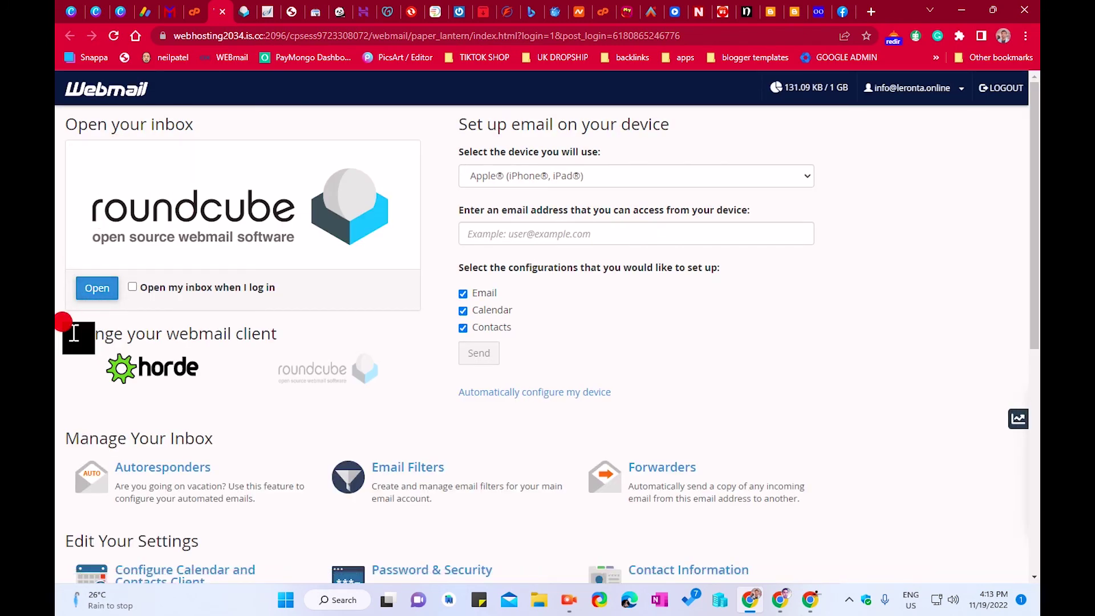
left_click_drag(74, 333, 306, 333)
left_click(306, 335)
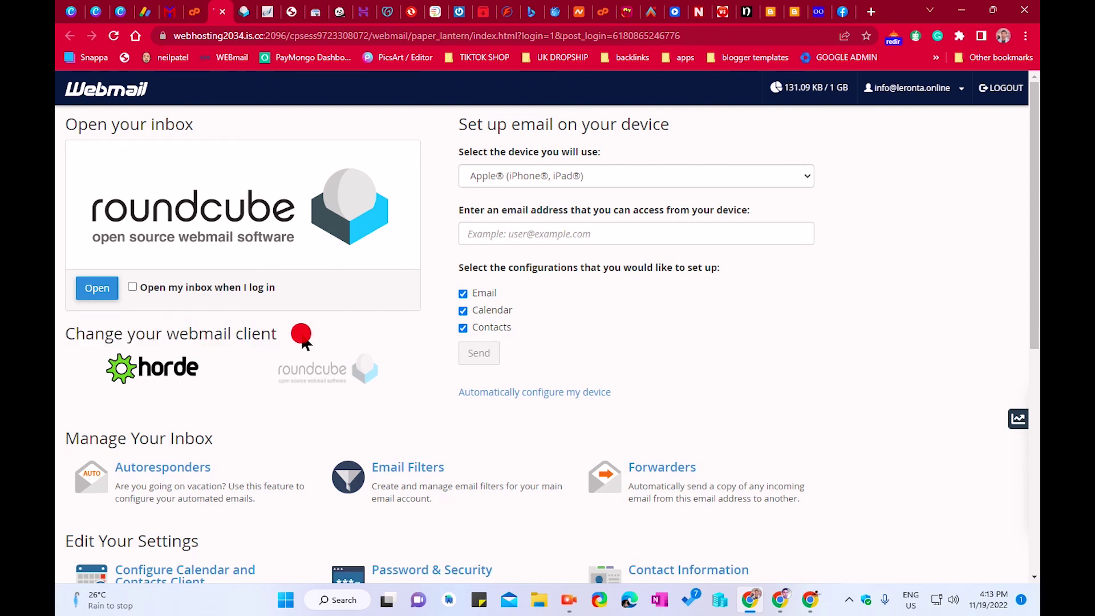
left_click(150, 368)
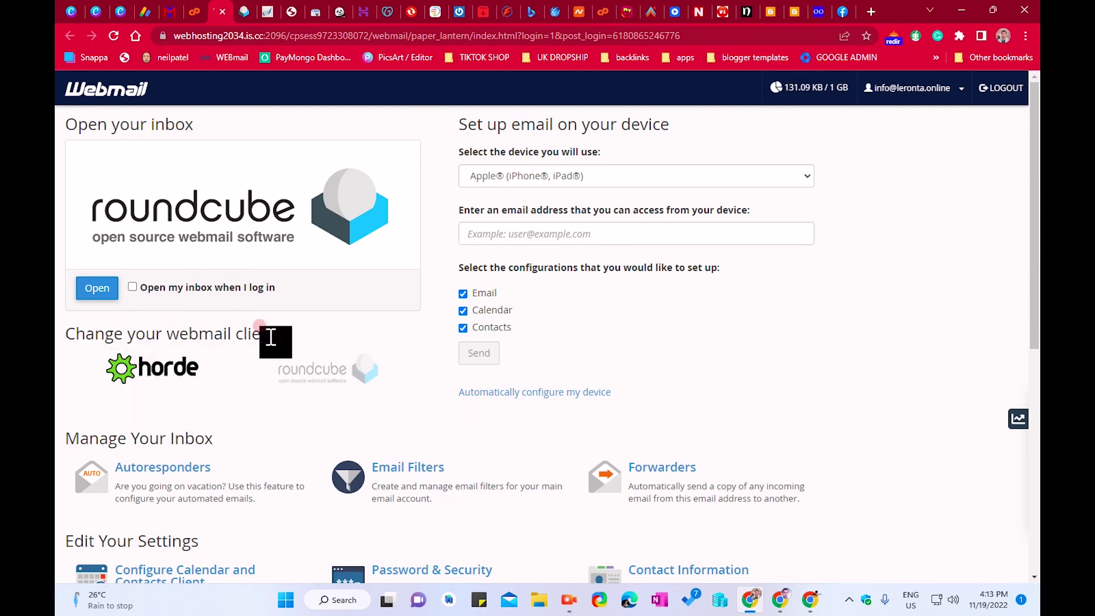
left_click(90, 292)
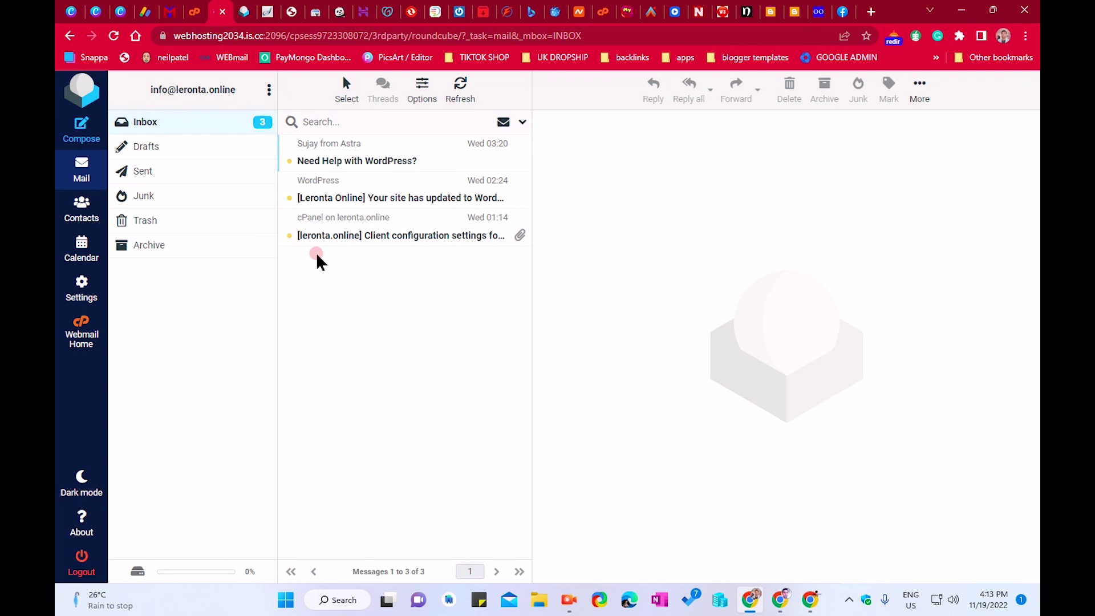
left_click(569, 600)
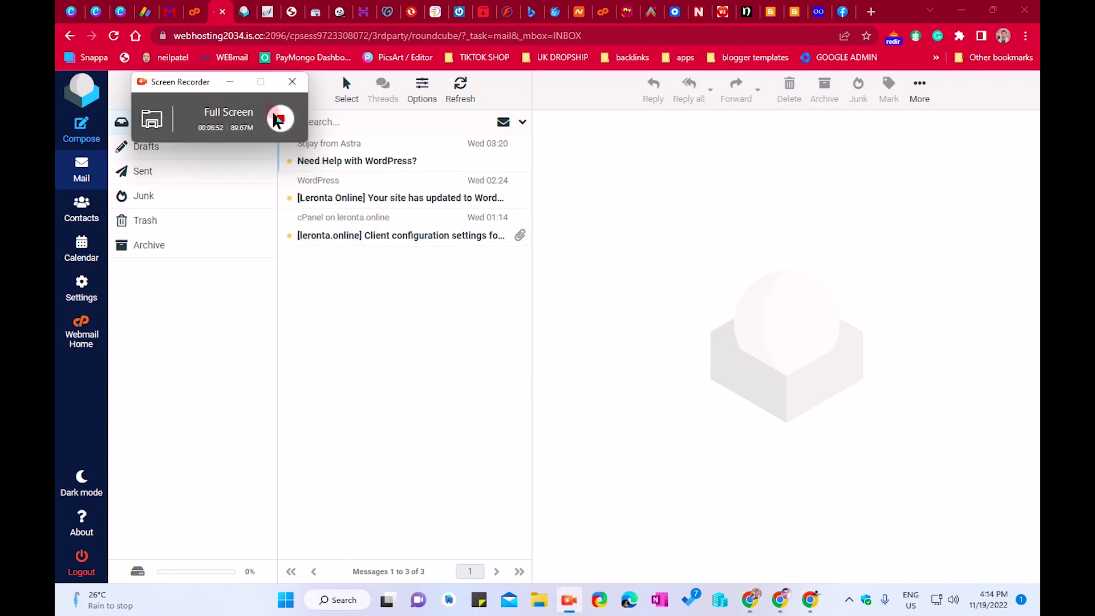